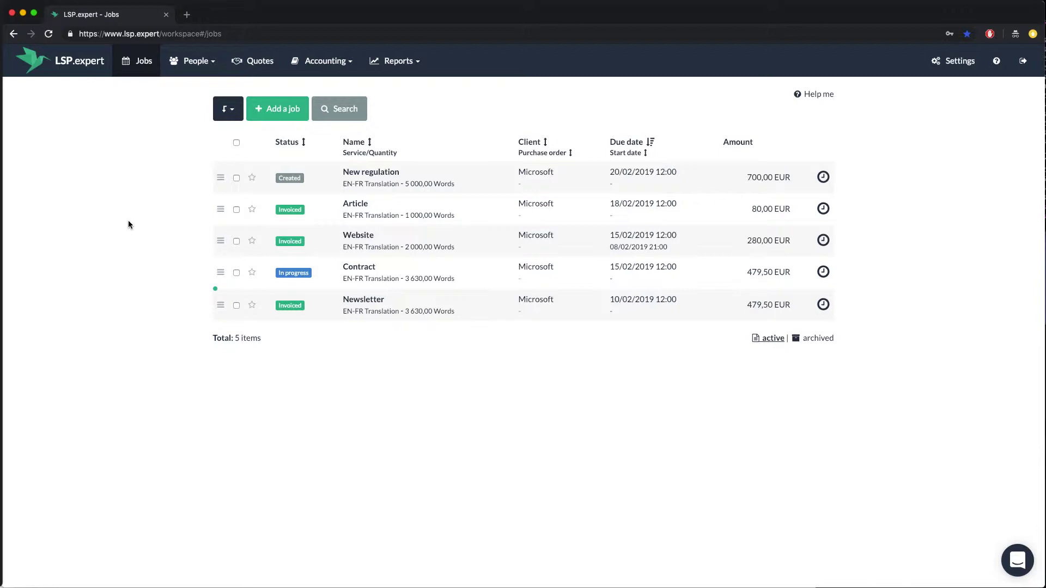
Create a 'Press release' job for Microsoft: 1500 words, due 22 February 2019.
left_click(278, 119)
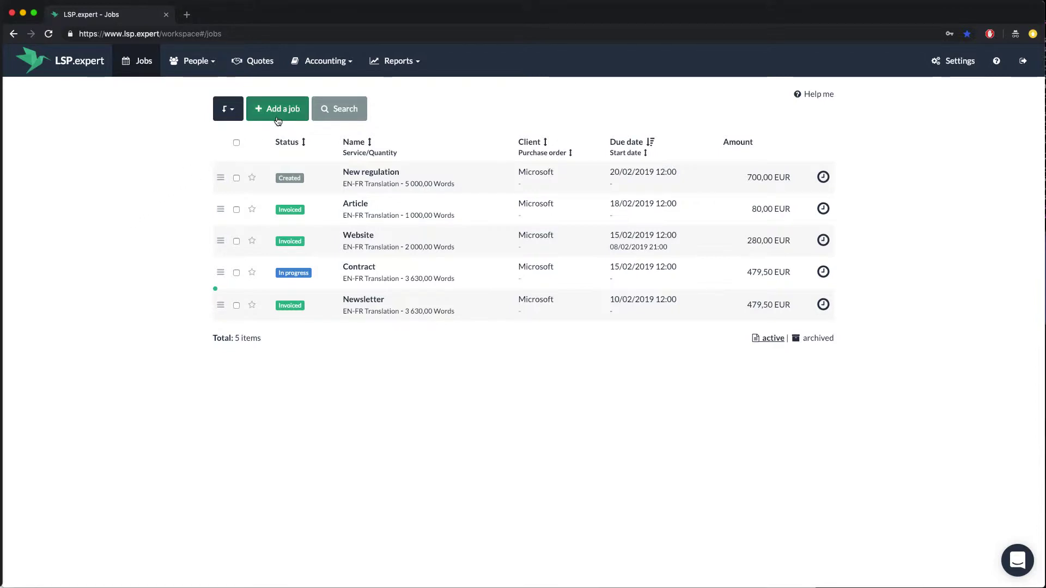
left_click(269, 164)
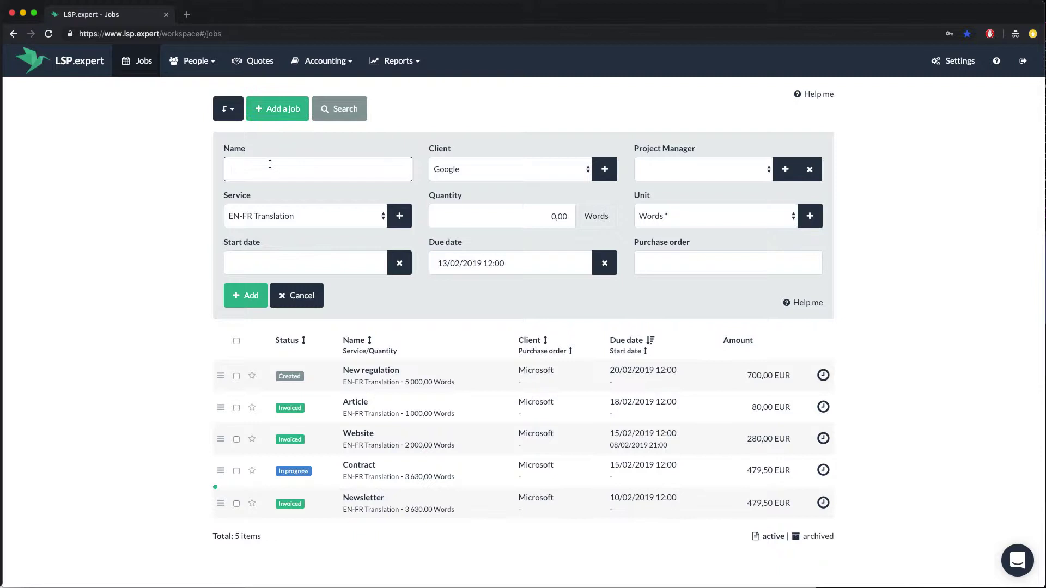
type("Pres")
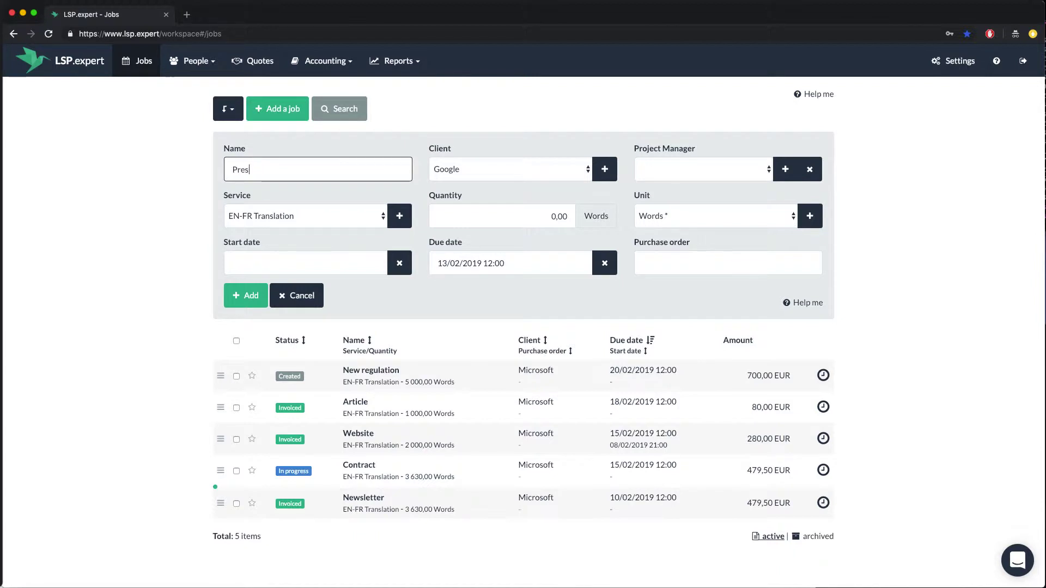
type("s release")
left_click(437, 172)
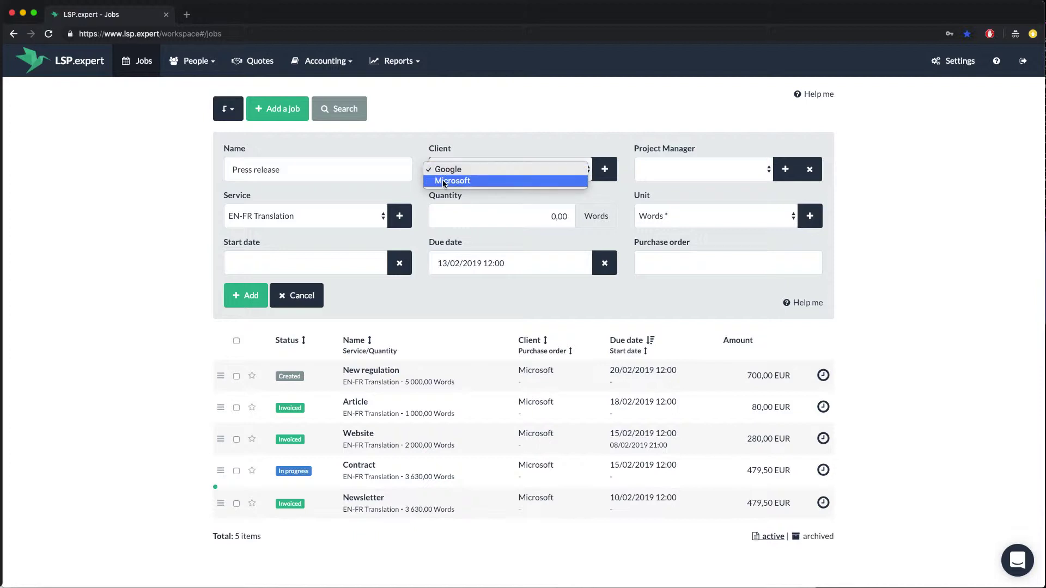
left_click(443, 182)
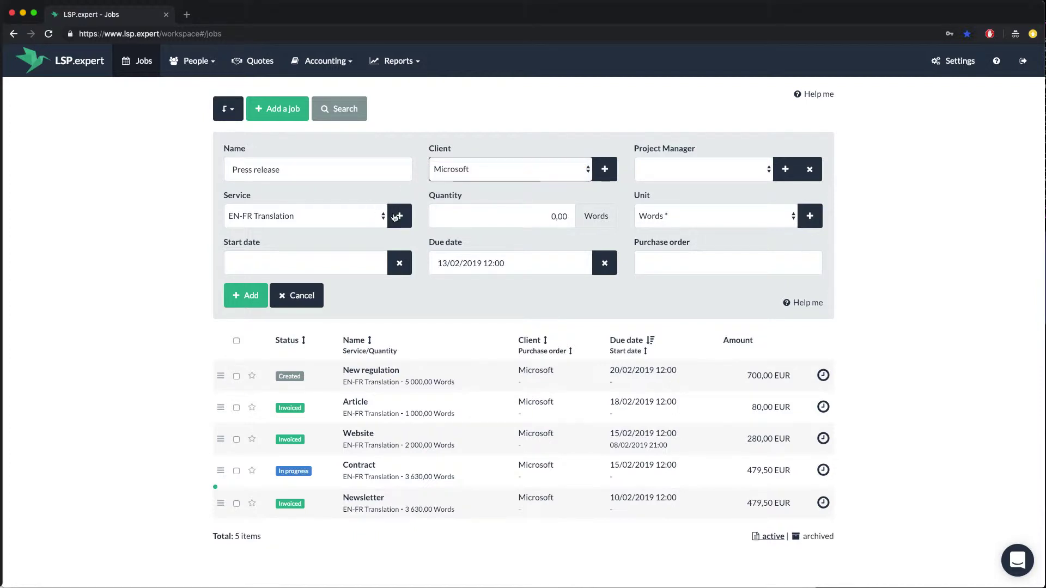
left_click(464, 217)
type("1500")
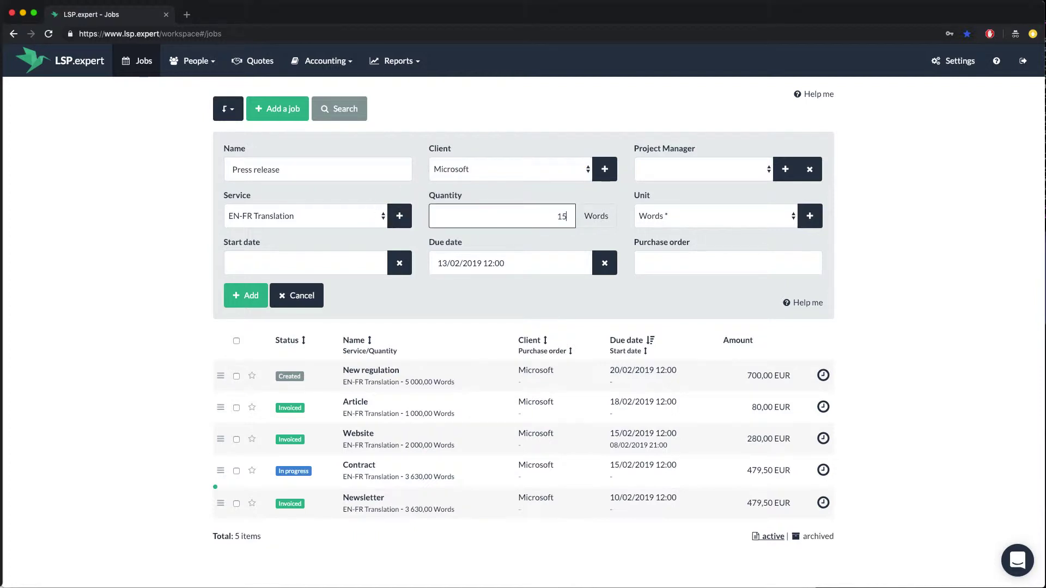
left_click(464, 264)
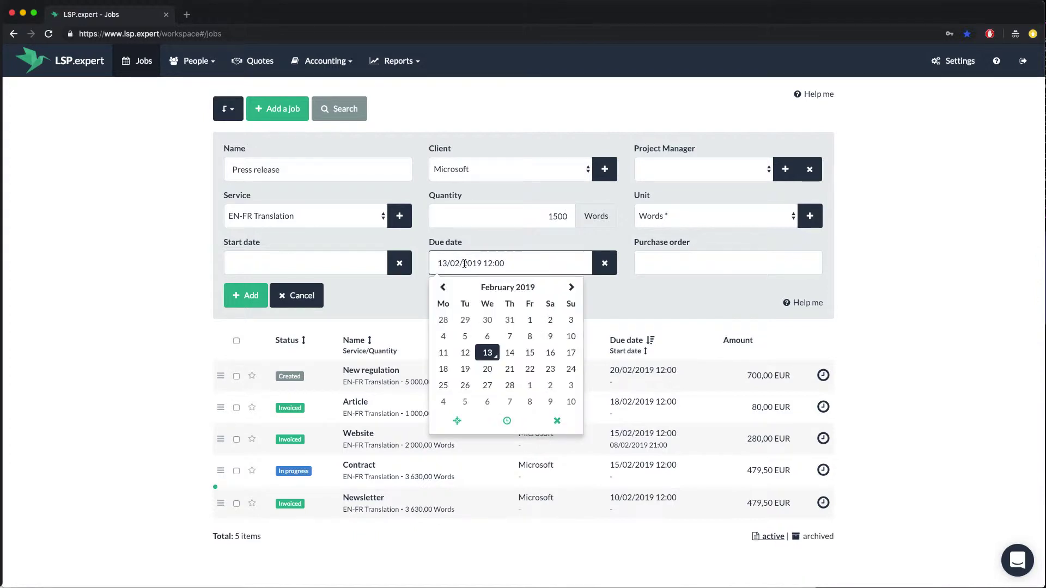
left_click(528, 373)
left_click(261, 301)
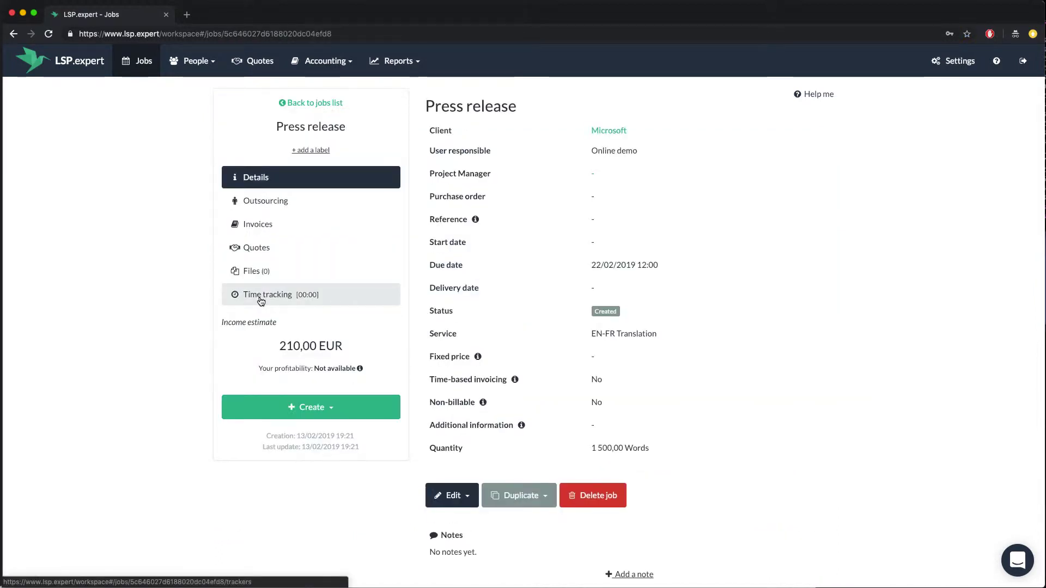
Show the Press release job's Outsourcing page, which lists no EN-FR Translation suppliers.
left_click(292, 202)
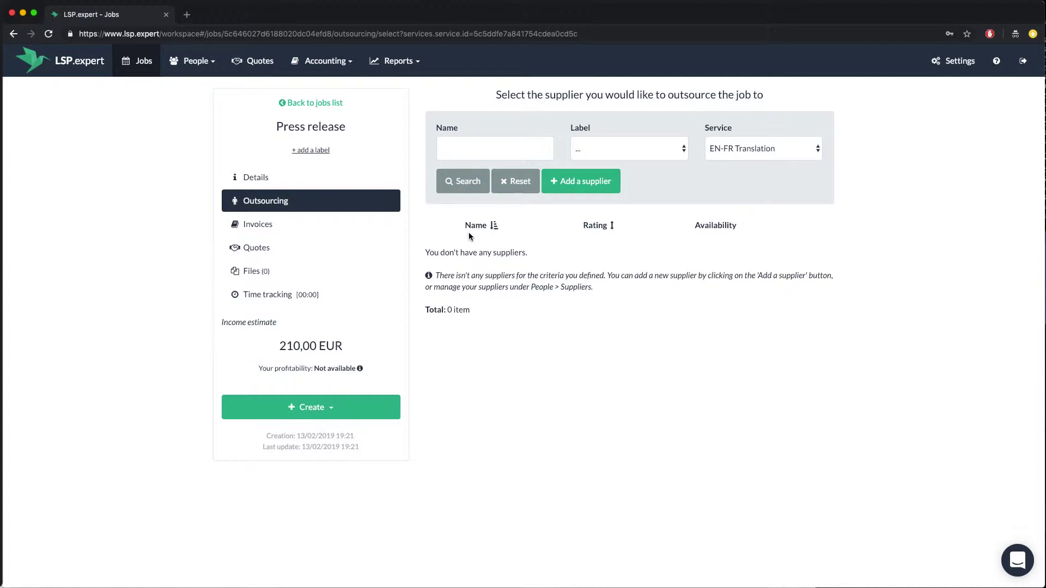
Add a new supplier with the supplier's name and pasted e-mail, and outsource the job to them.
left_click(562, 185)
left_click(459, 123)
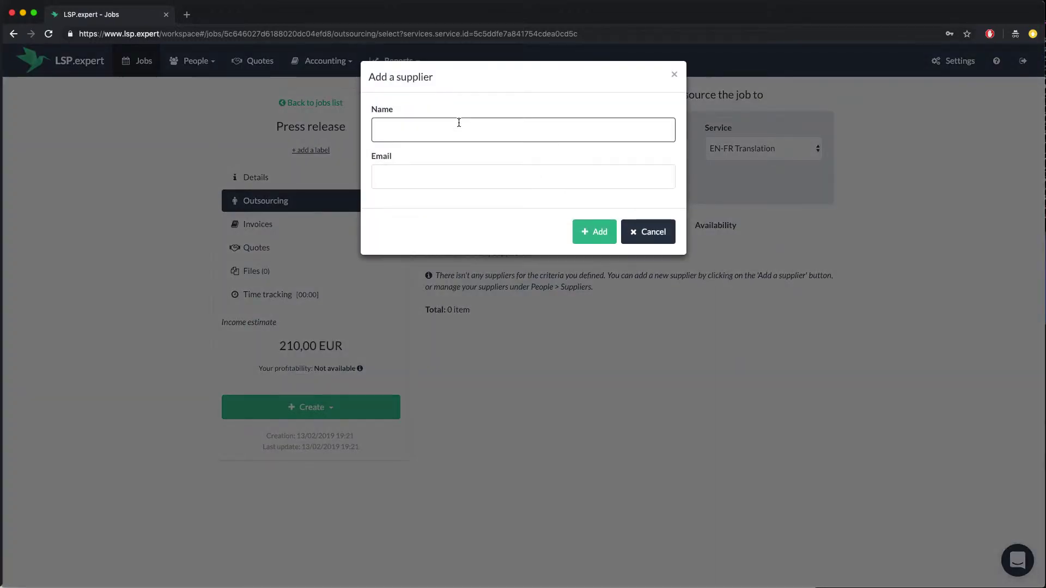
key("Tab")
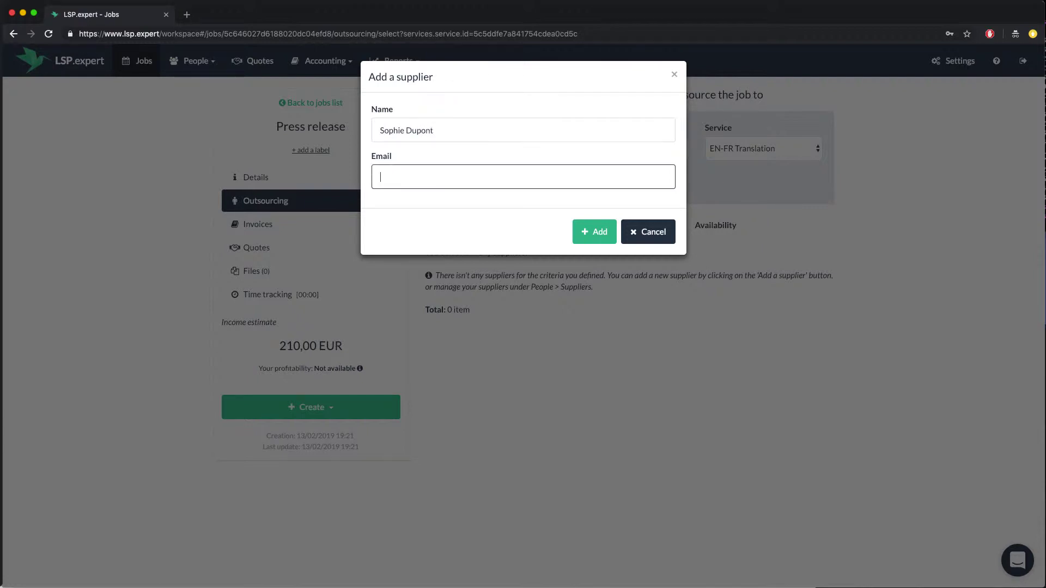
key("super+v")
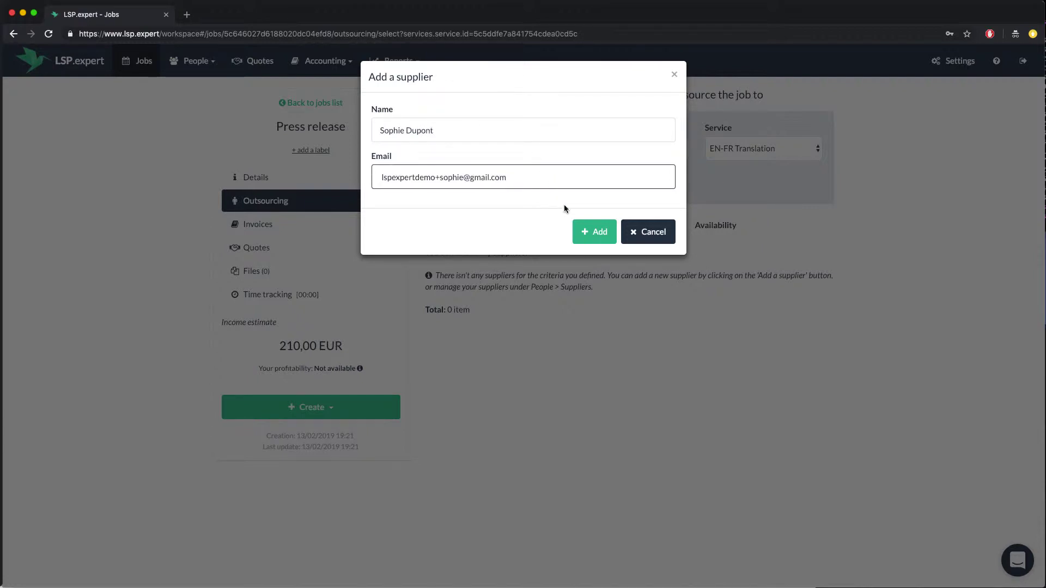
left_click(584, 233)
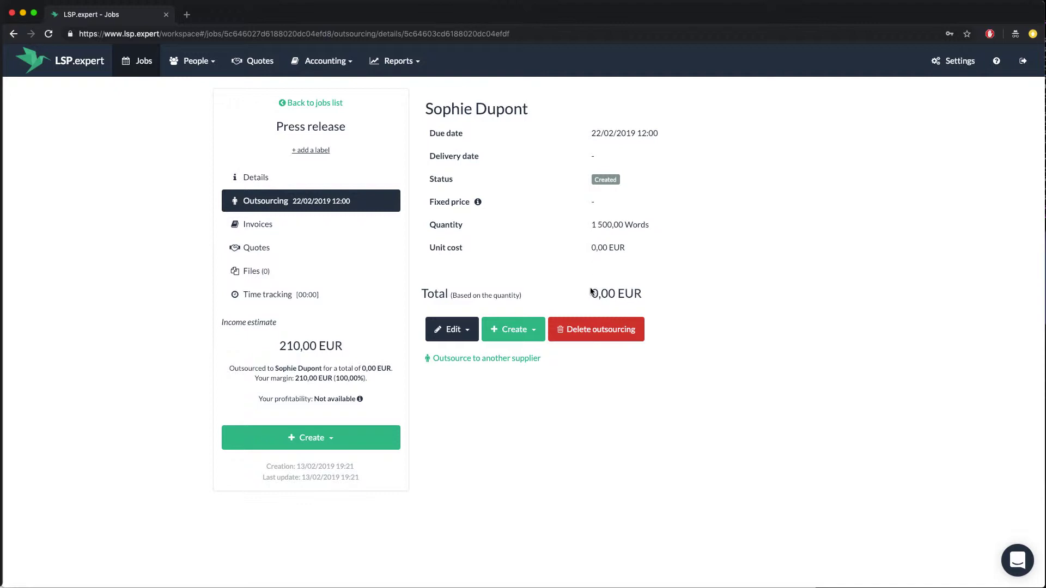
Highlight the 0,00 EUR outsourcing total and bring up the Edit options.
left_click_drag(591, 291, 643, 295)
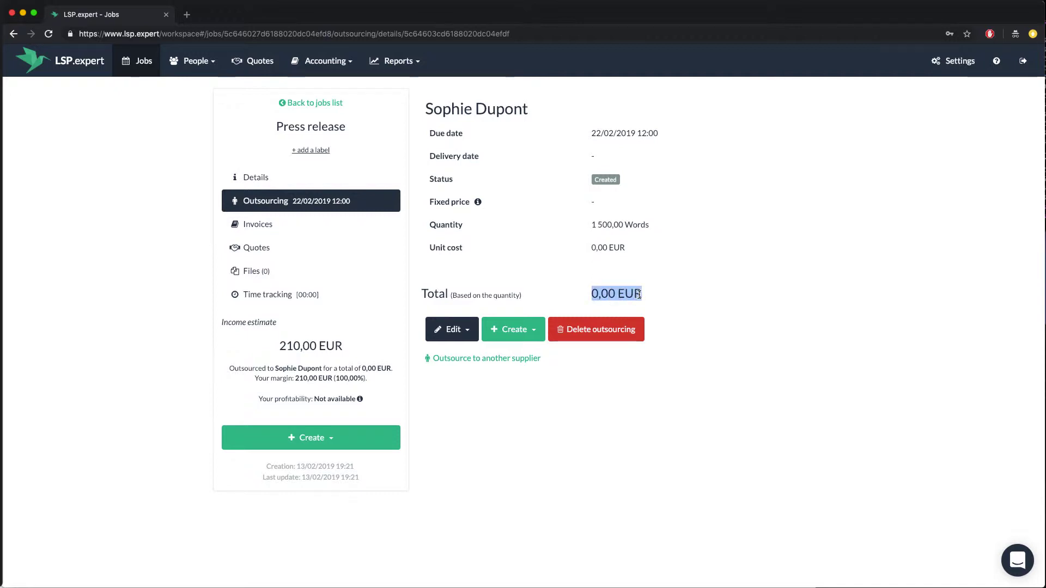
left_click(552, 289)
Change the outsourcing job's unit cost to 0,09 EUR, making the total 135,00 EUR.
left_click(453, 329)
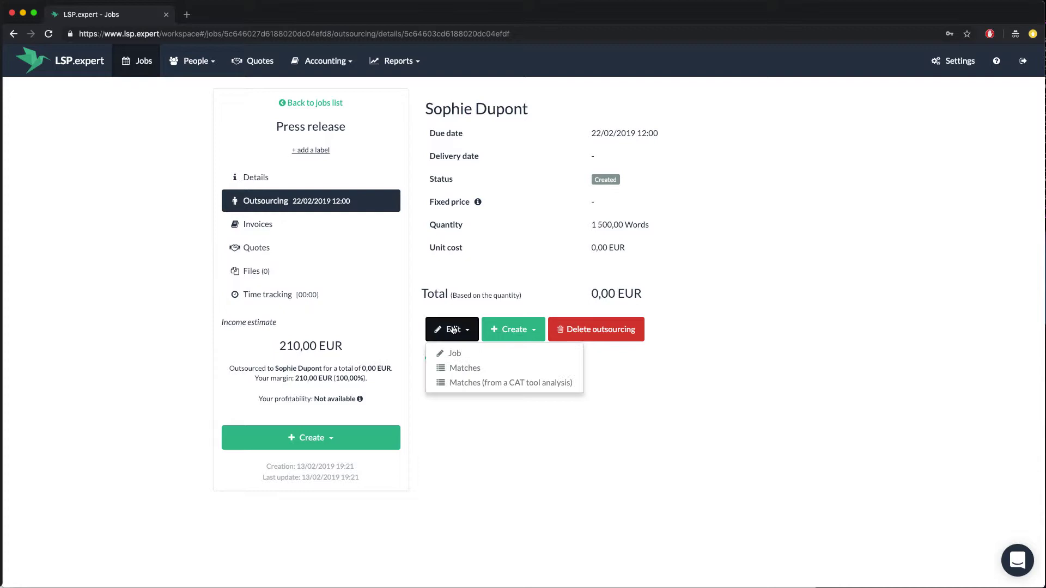
left_click(455, 354)
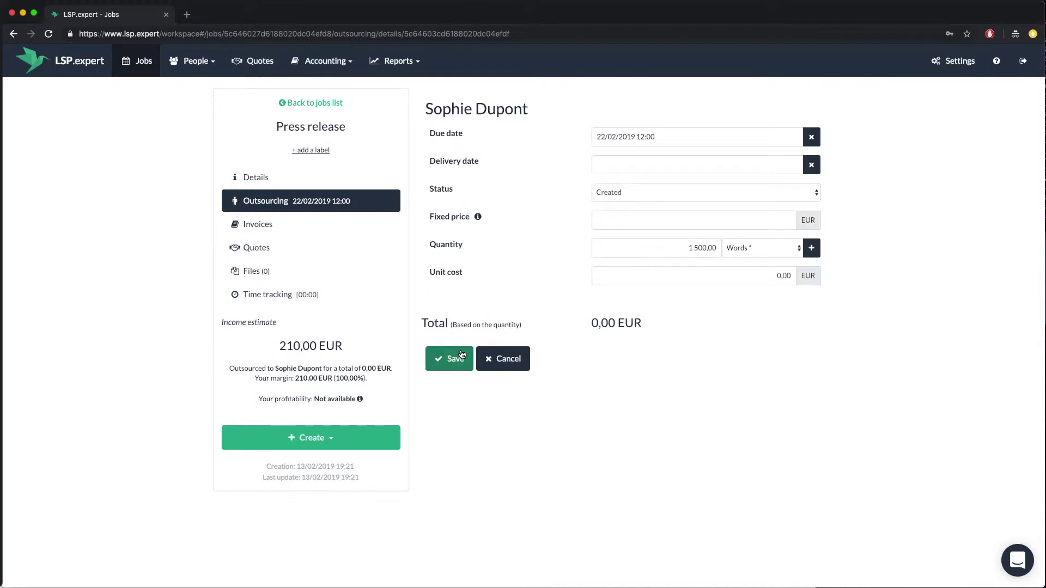
left_click(695, 277)
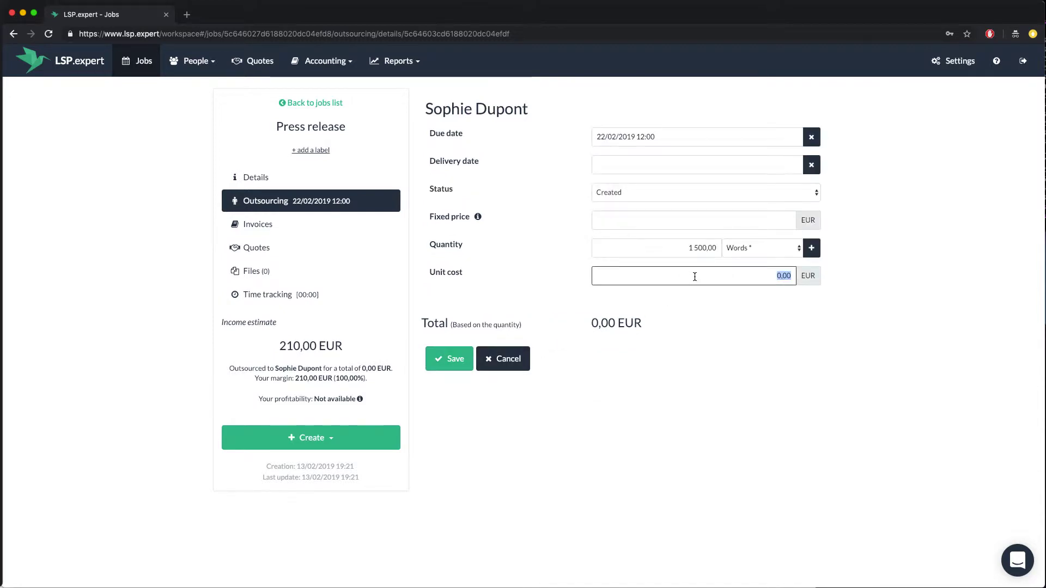
type("0,09")
left_click(456, 359)
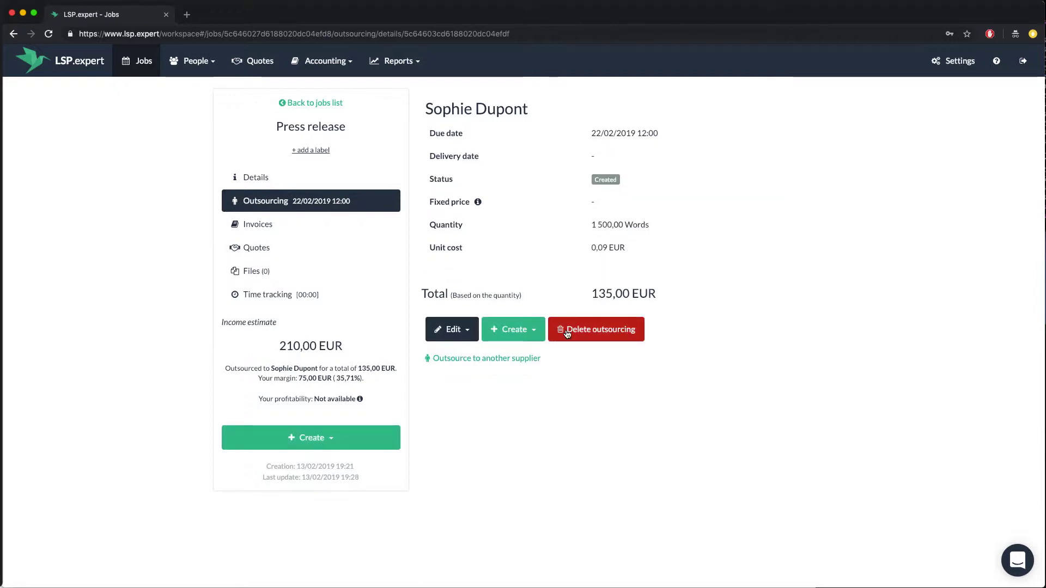
left_click_drag(592, 295, 655, 296)
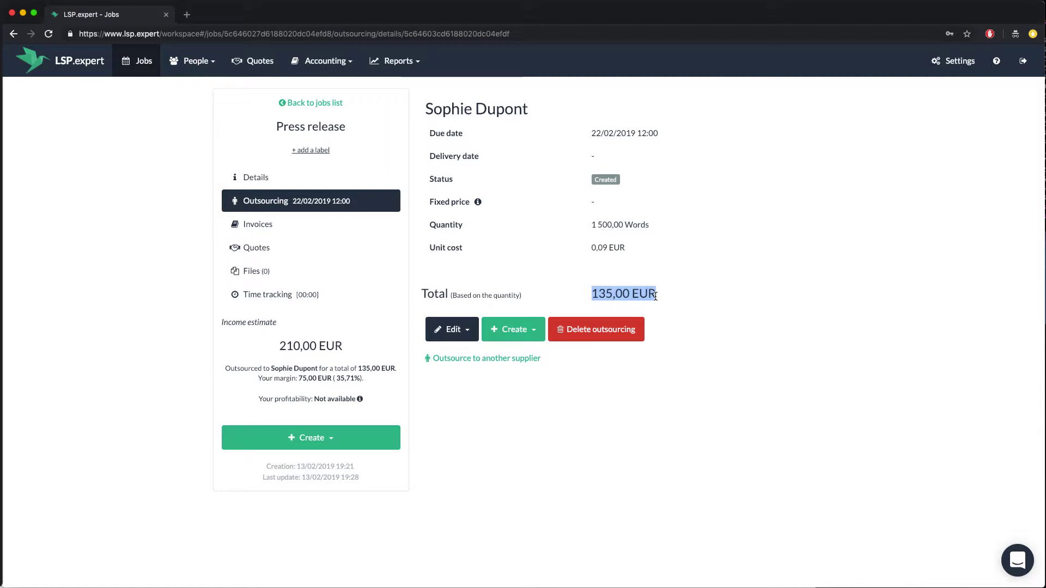
left_click(666, 296)
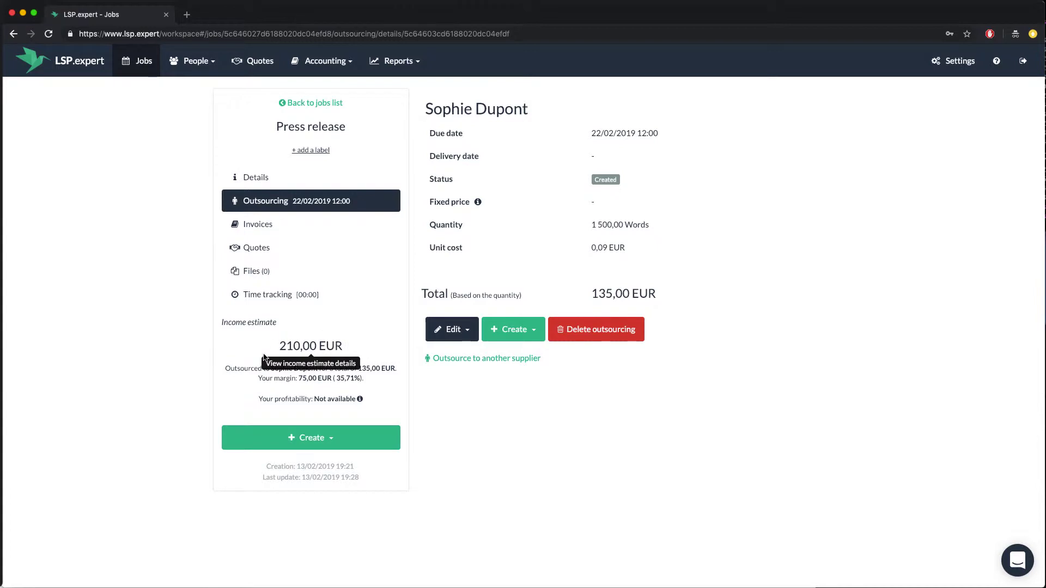
left_click_drag(223, 368, 397, 379)
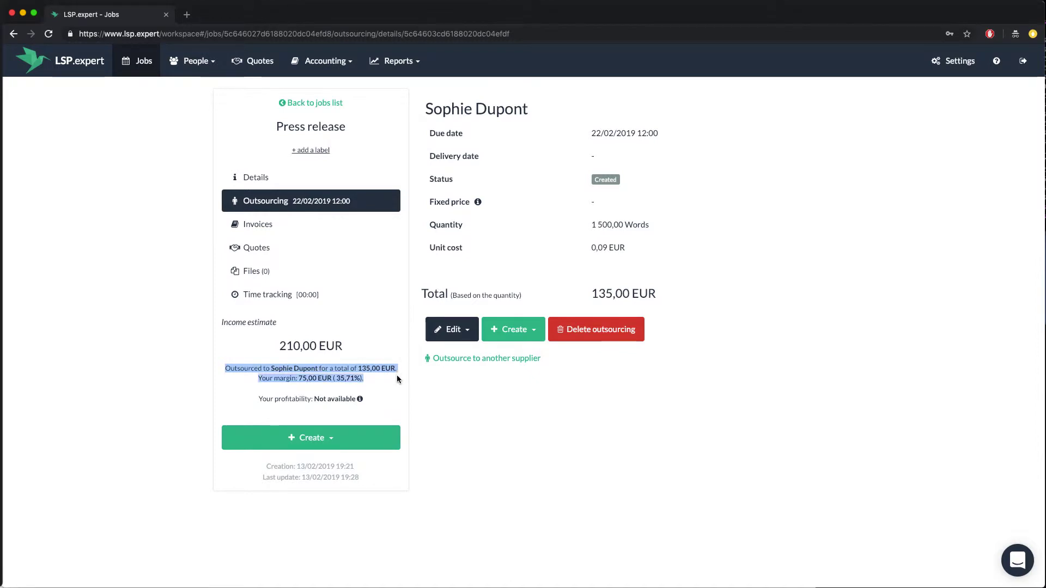
left_click(422, 382)
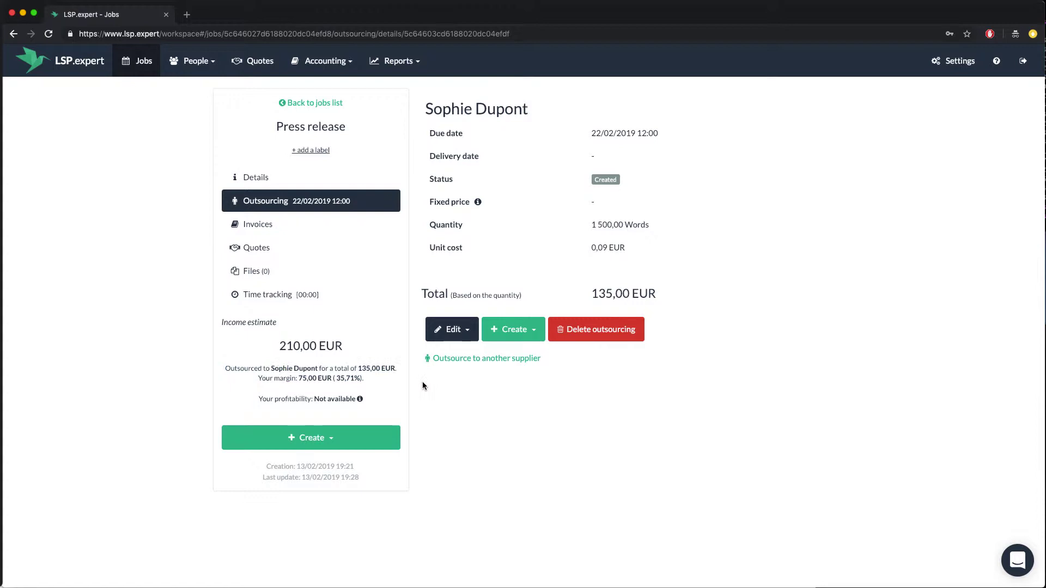
left_click_drag(590, 134, 655, 135)
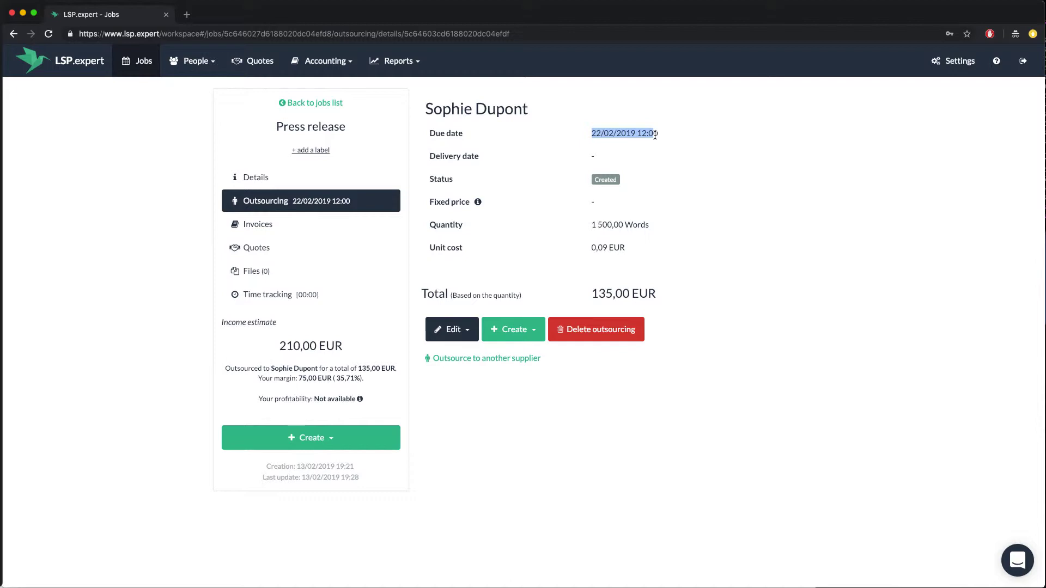
left_click(655, 135)
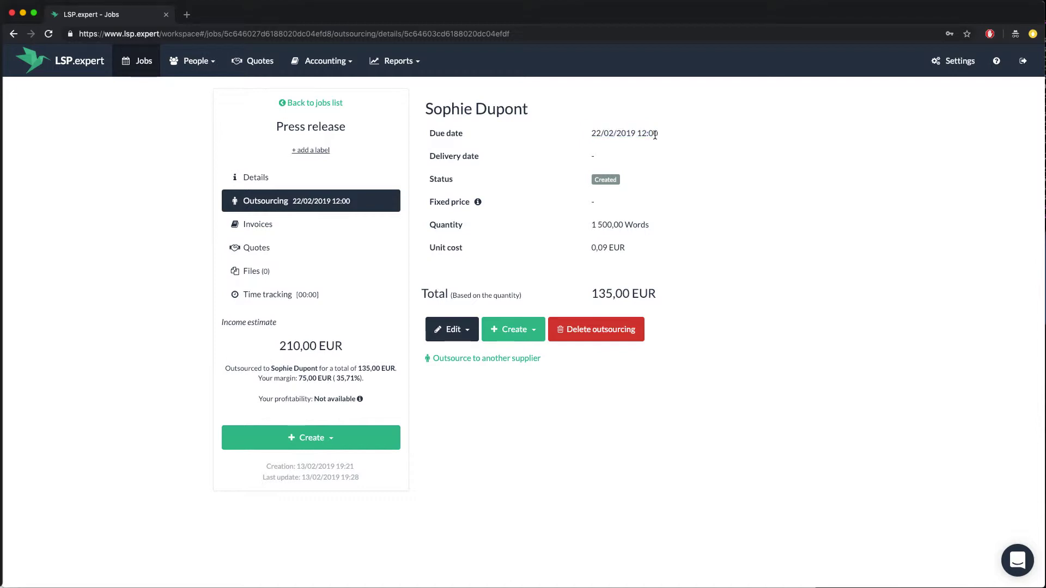
Move the outsourcing due date to 21/02/2019 and create purchase order 001 from it.
left_click(454, 330)
left_click(453, 354)
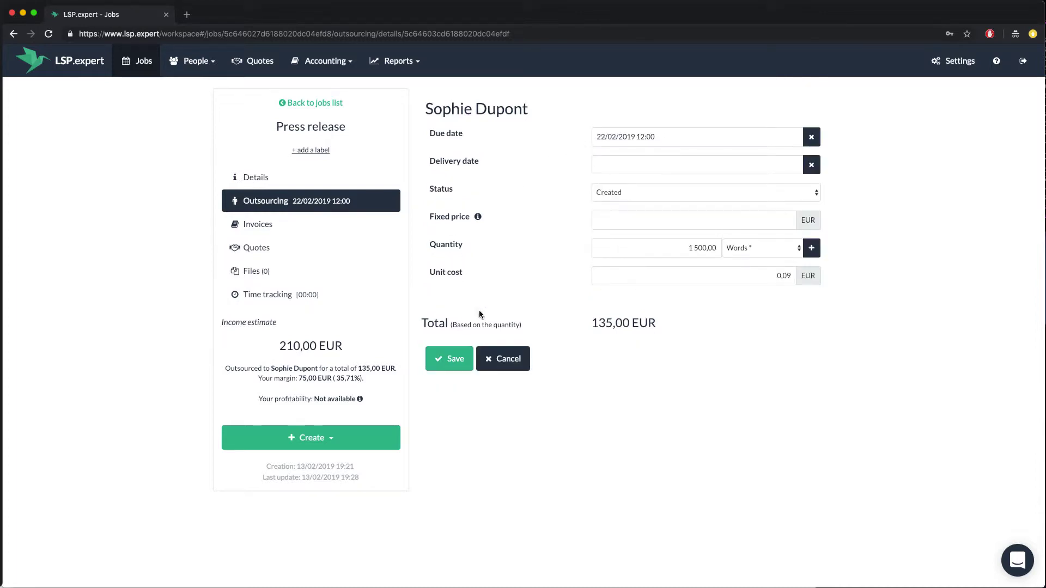
left_click(620, 134)
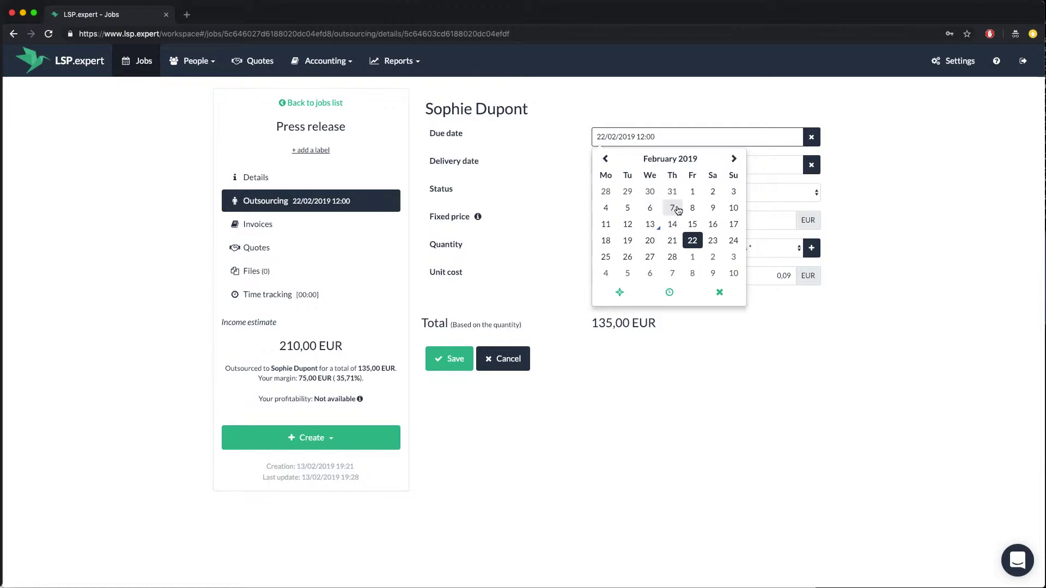
left_click(672, 240)
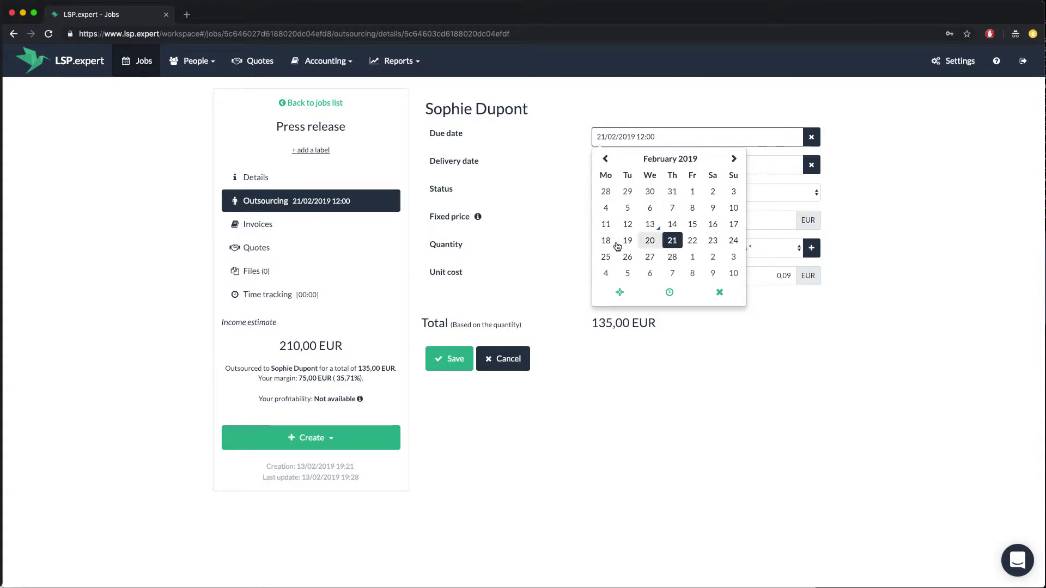
left_click(542, 270)
left_click(458, 351)
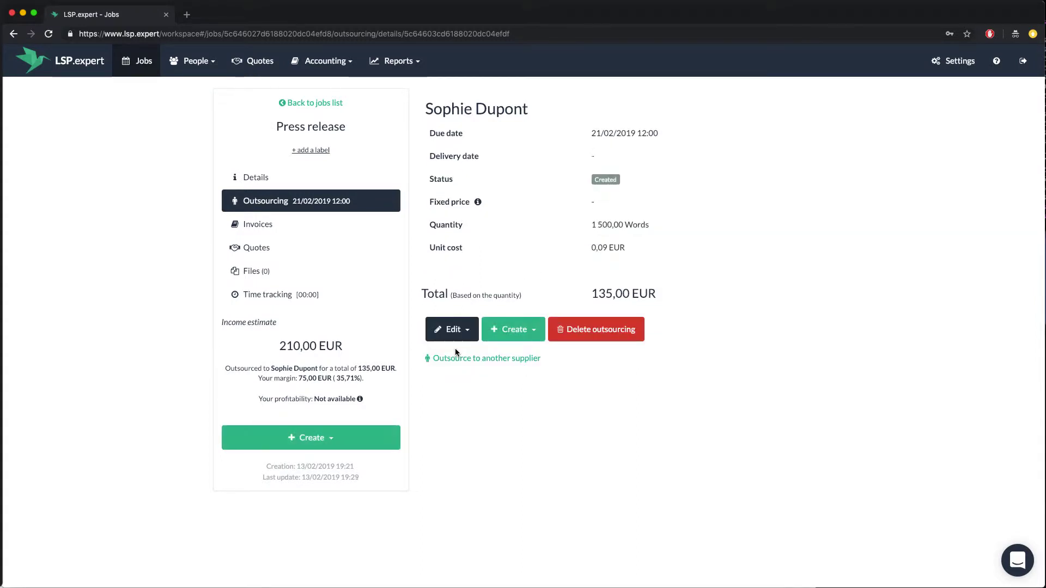
left_click(514, 330)
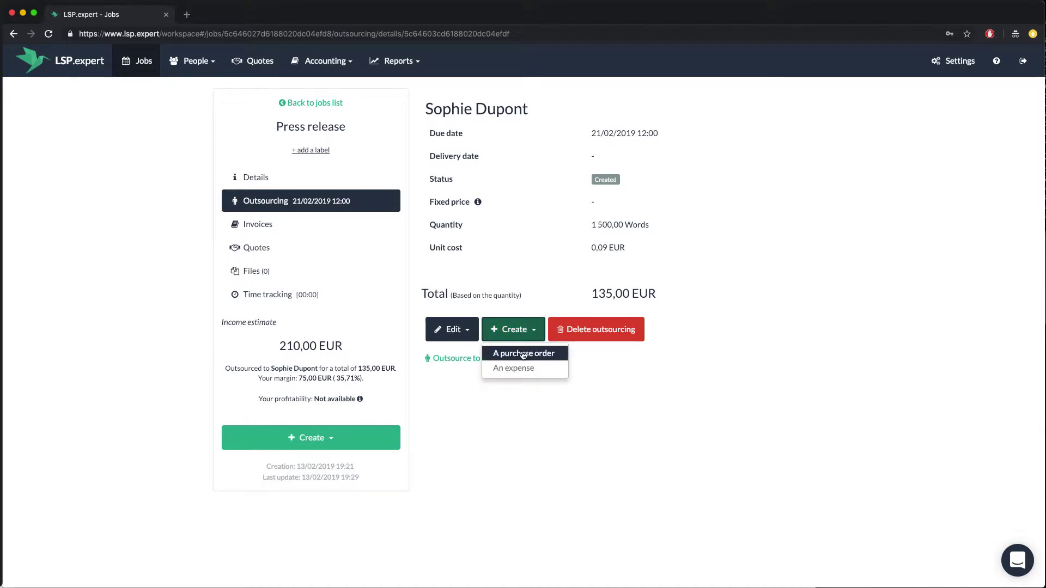
left_click(523, 353)
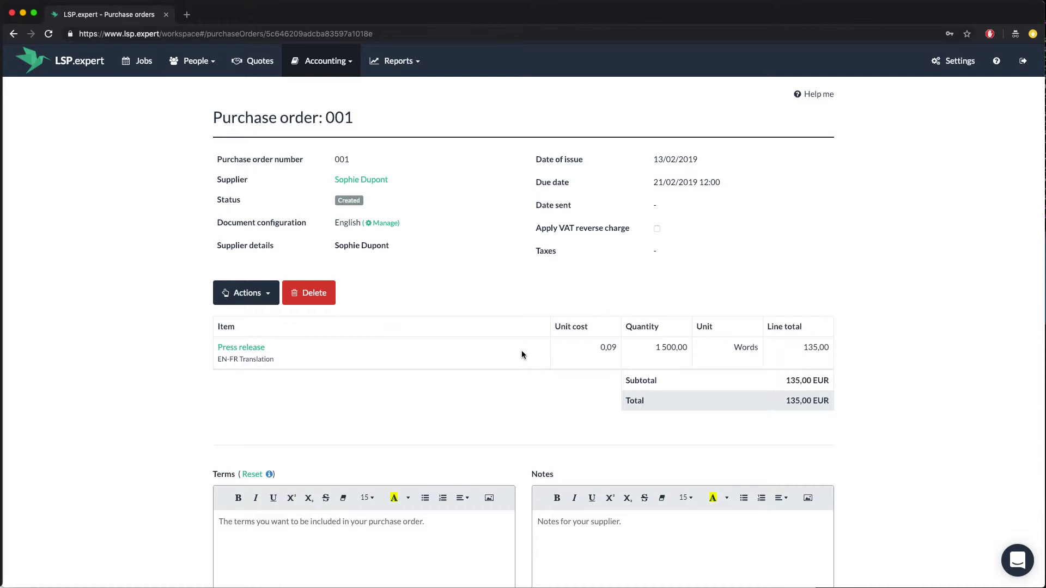
Renumber the purchase order to PO2019-001 and apply 21,00% VAT.
left_click(254, 293)
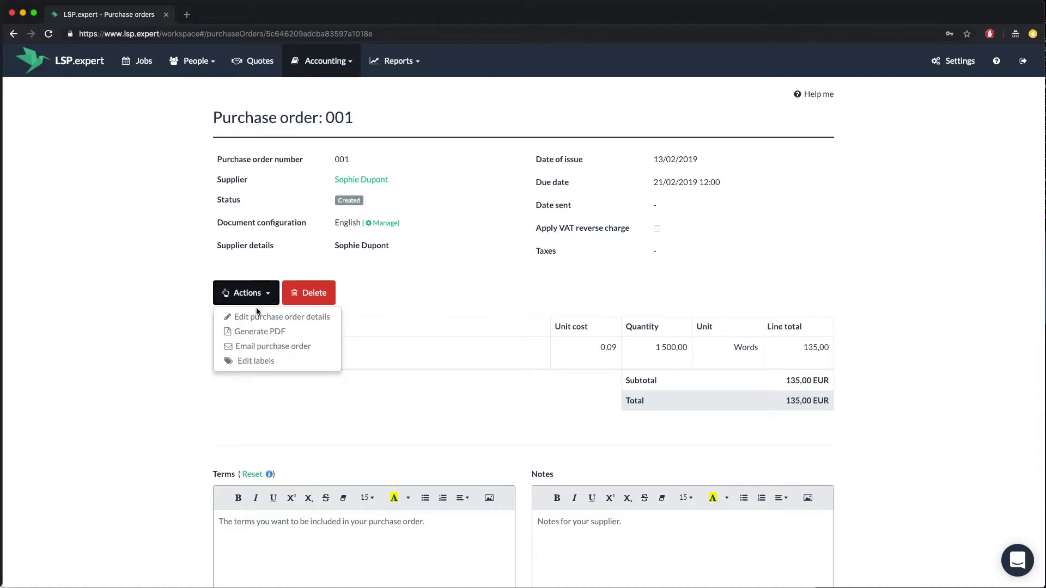
left_click(255, 316)
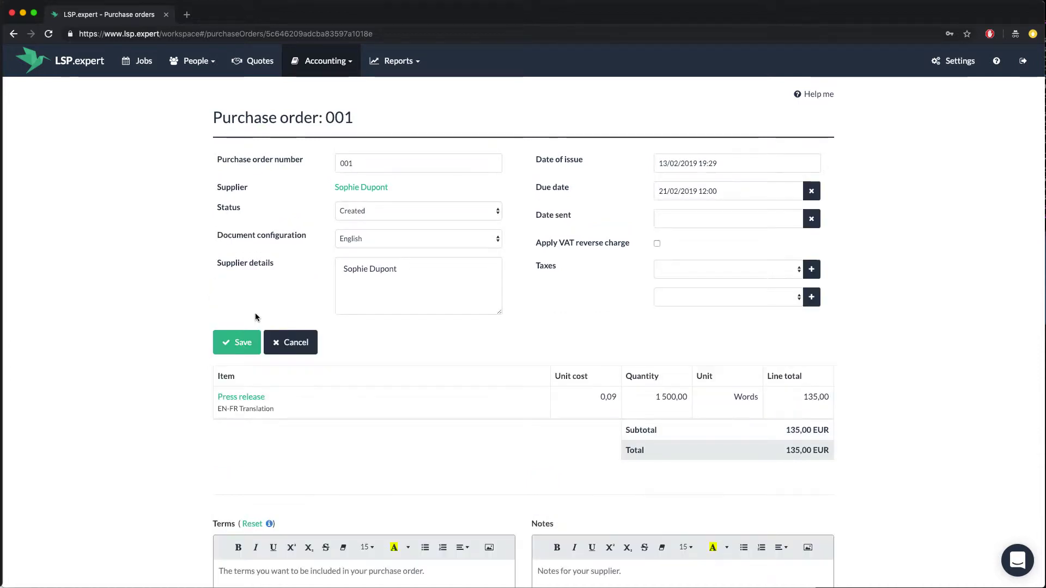
double_click(346, 163)
type("PO2019-001")
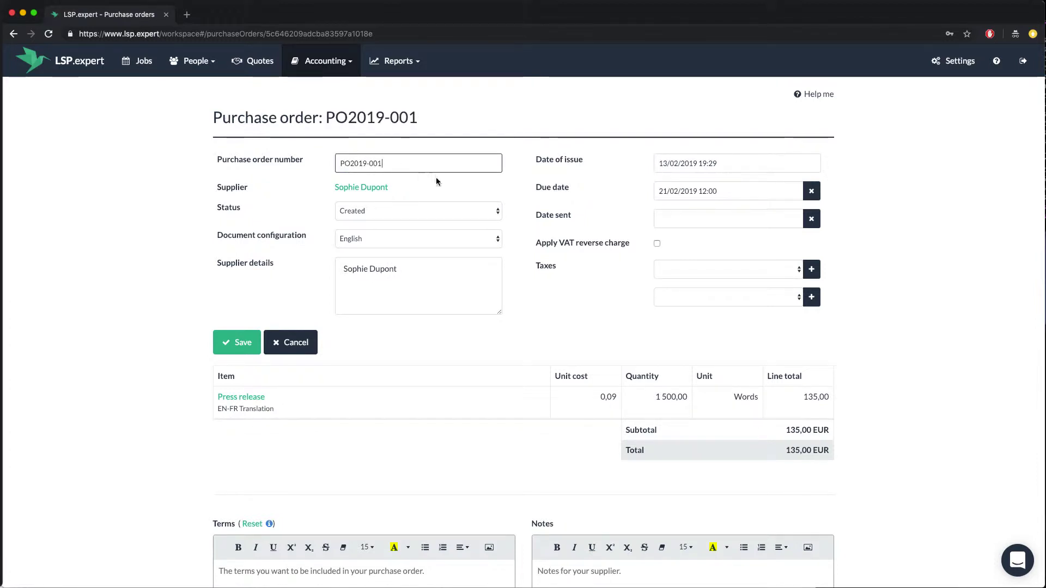
left_click(678, 269)
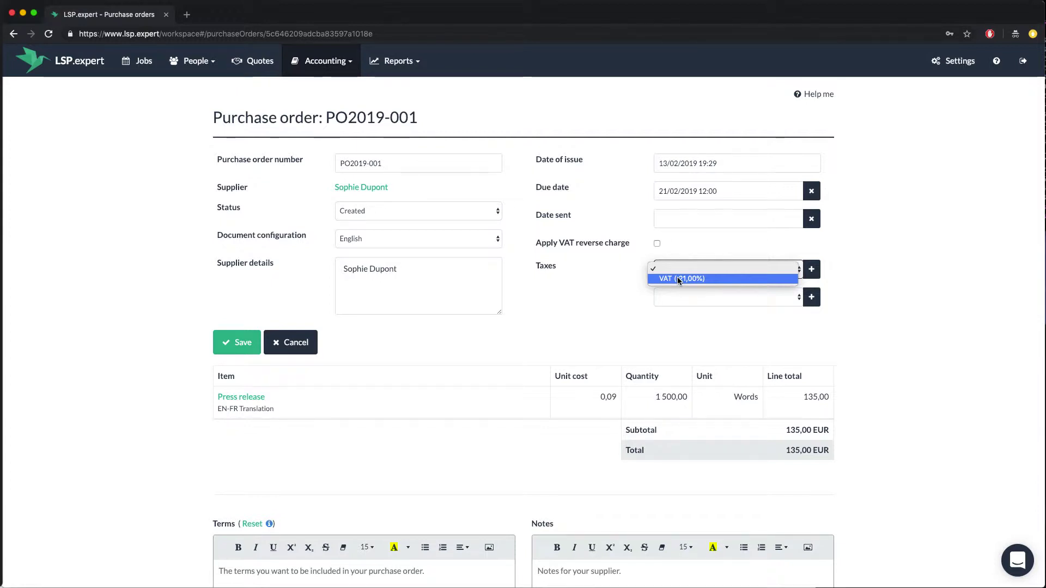
left_click(679, 278)
Replace the supplier details with the supplier's full address and save the purchase order.
left_click_drag(440, 270, 327, 268)
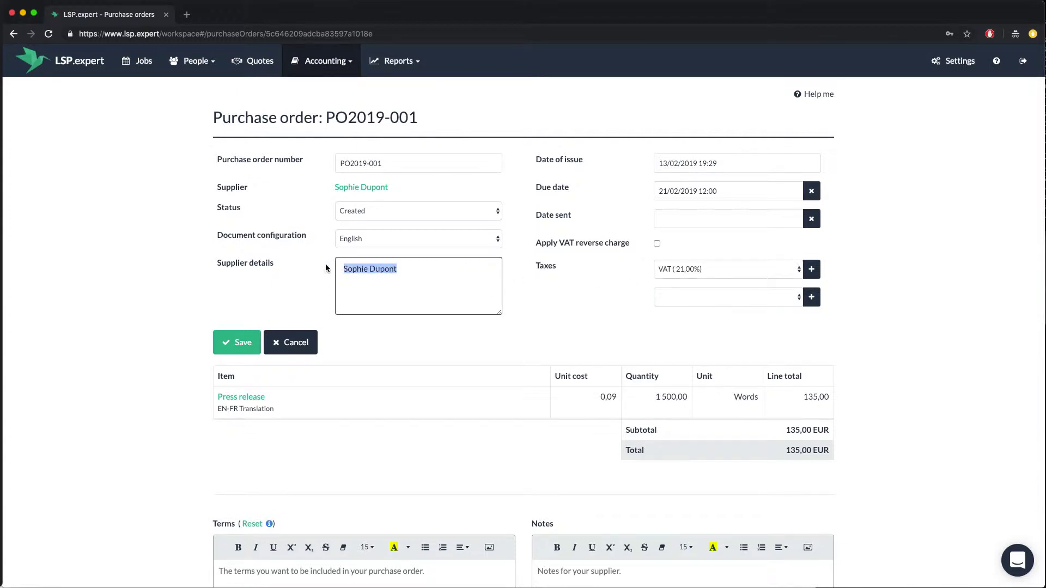
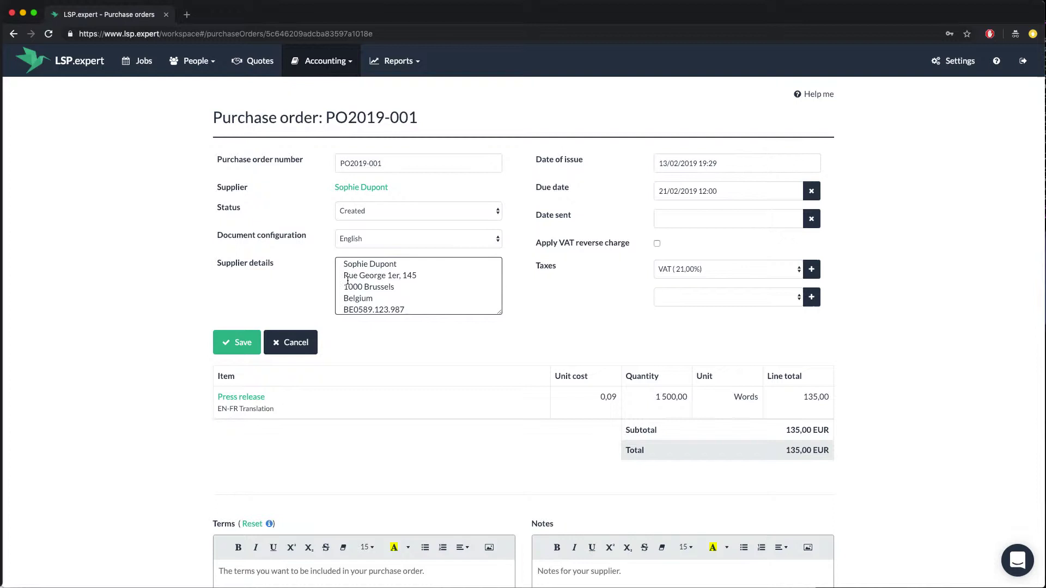
left_click(230, 343)
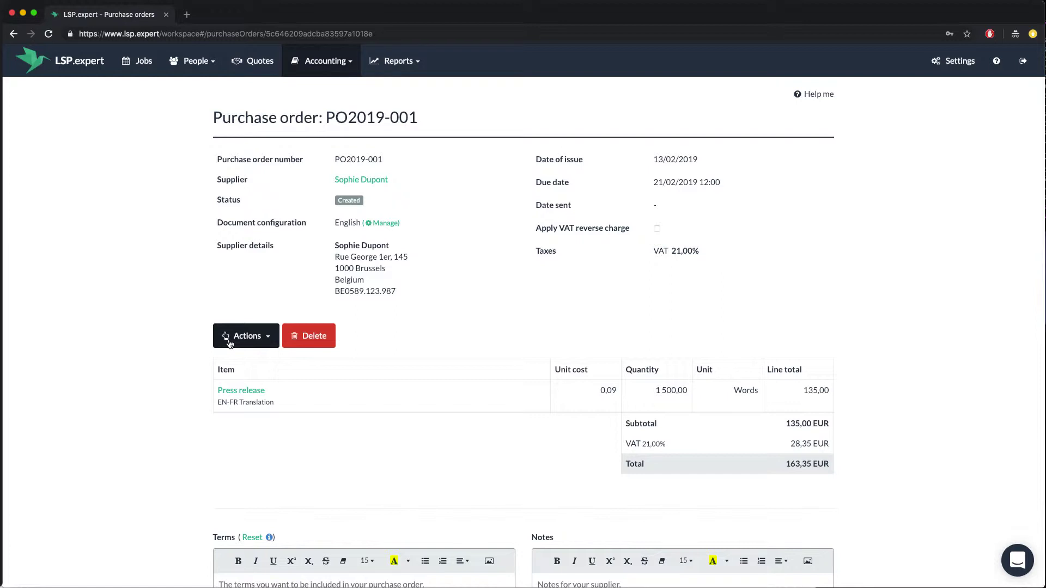
Generate PO2019-001.pdf, check it shows 163,35 EUR due, then return to the purchase order.
left_click(230, 342)
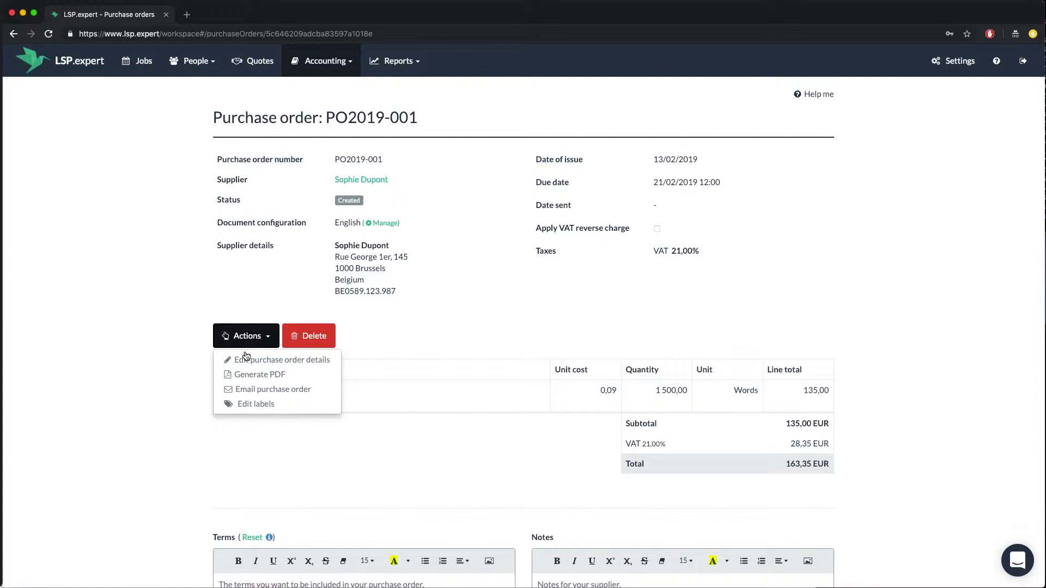
left_click(248, 373)
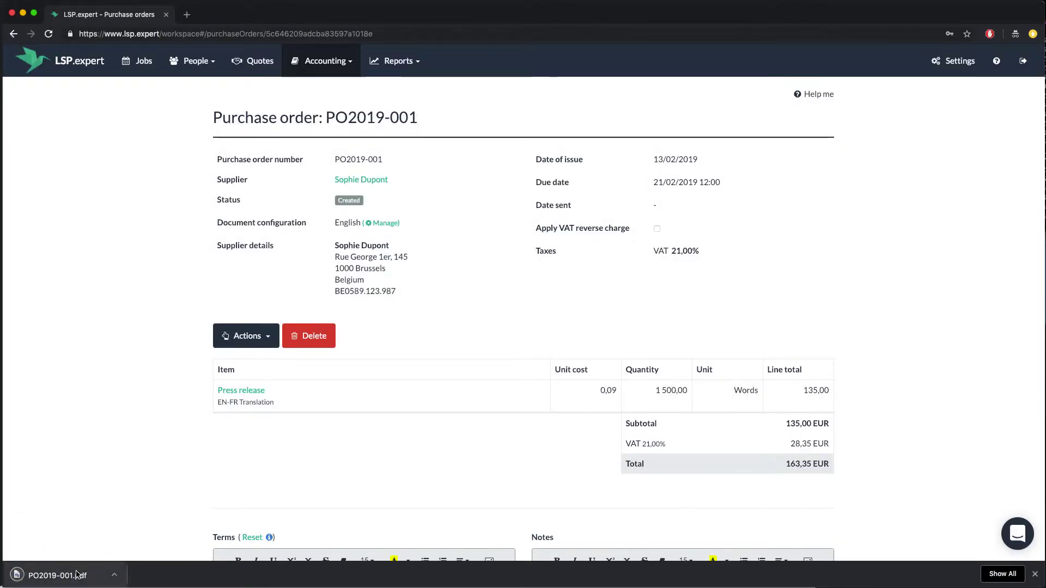
left_click(77, 573)
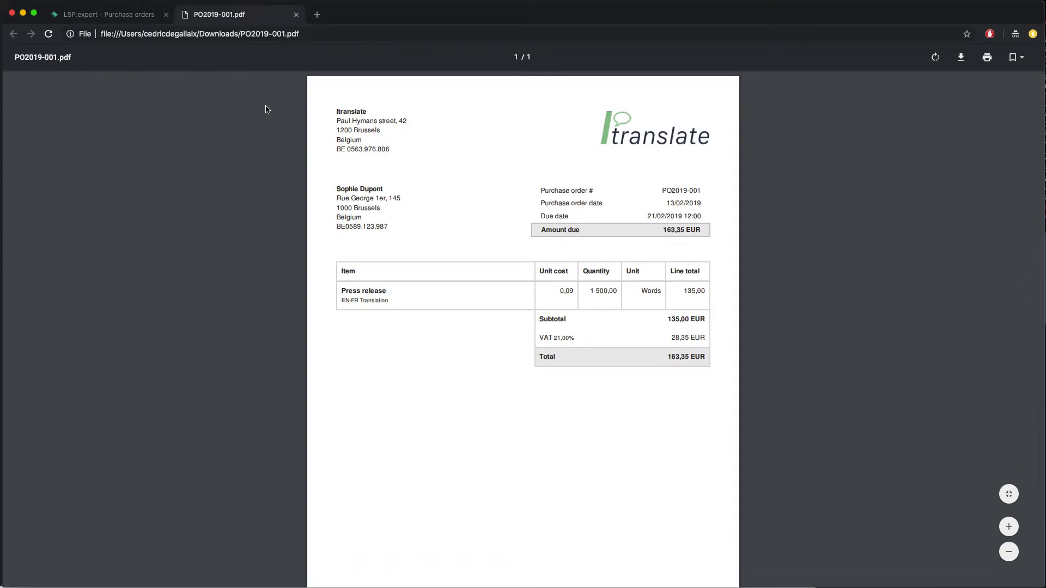
left_click(297, 15)
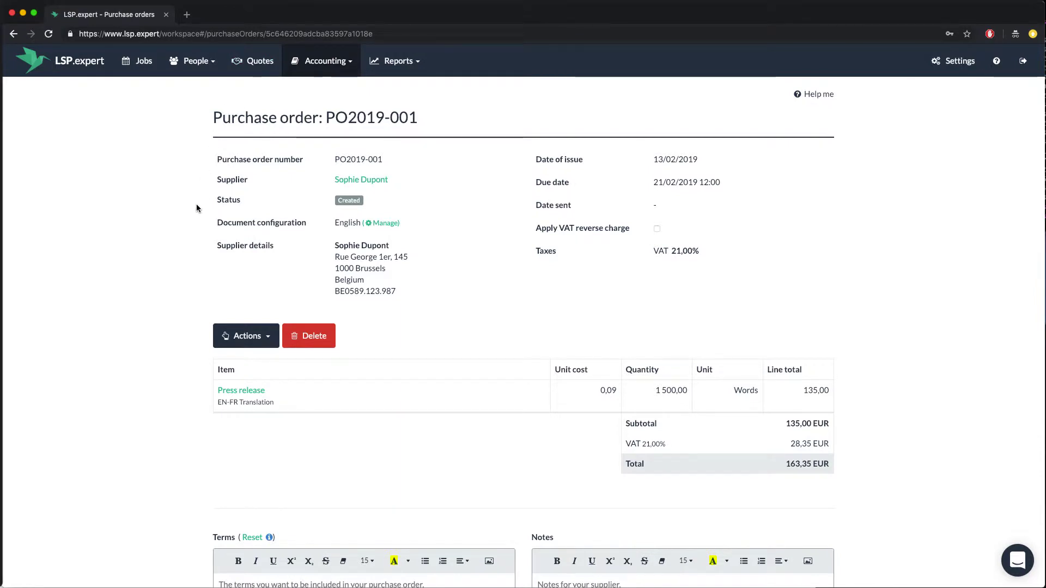
Email purchase order PO2019-001 to the supplier and view the sent email's delivery history.
left_click(240, 340)
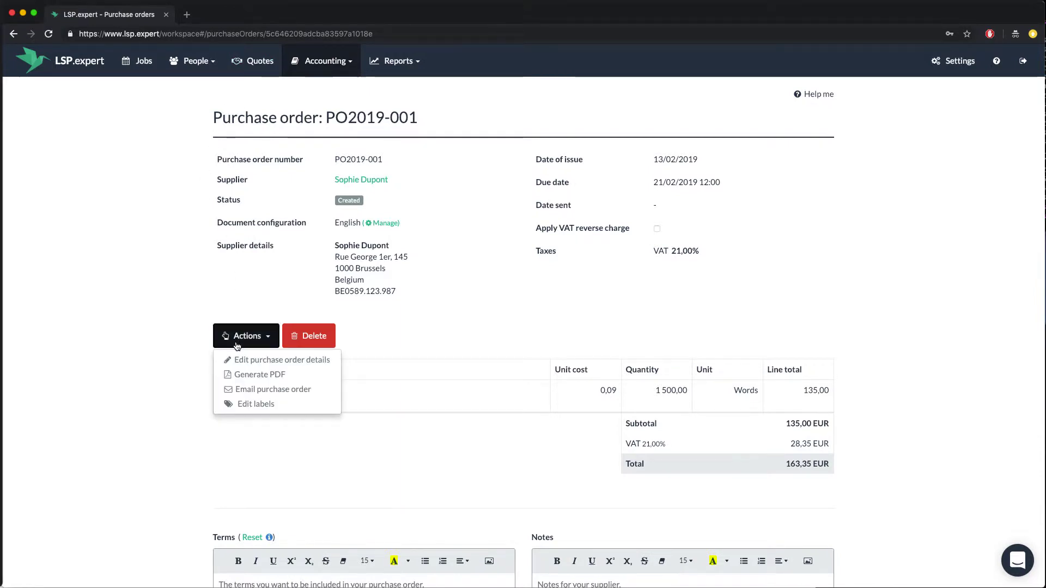
left_click(268, 389)
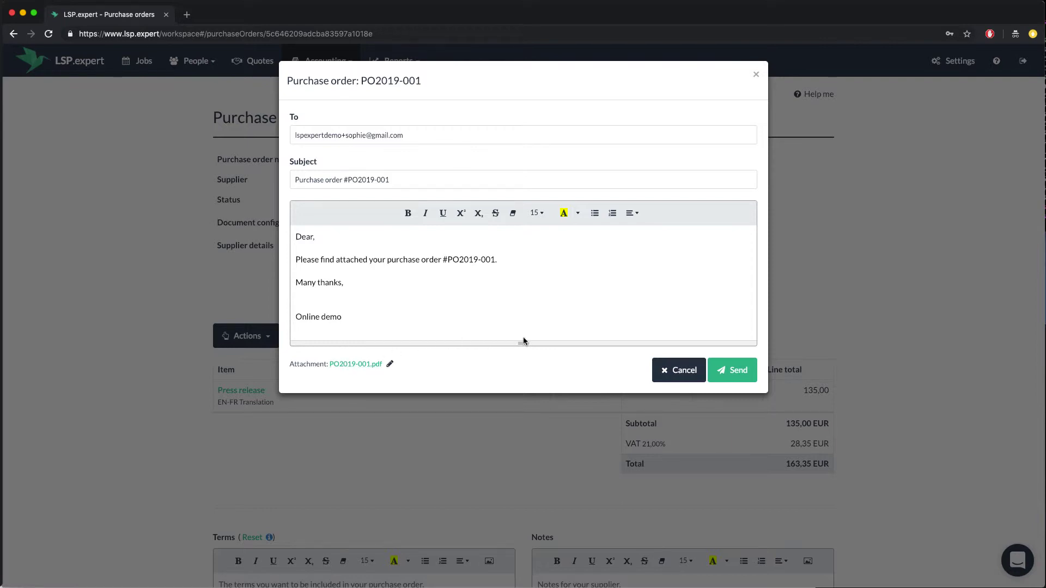
left_click(729, 377)
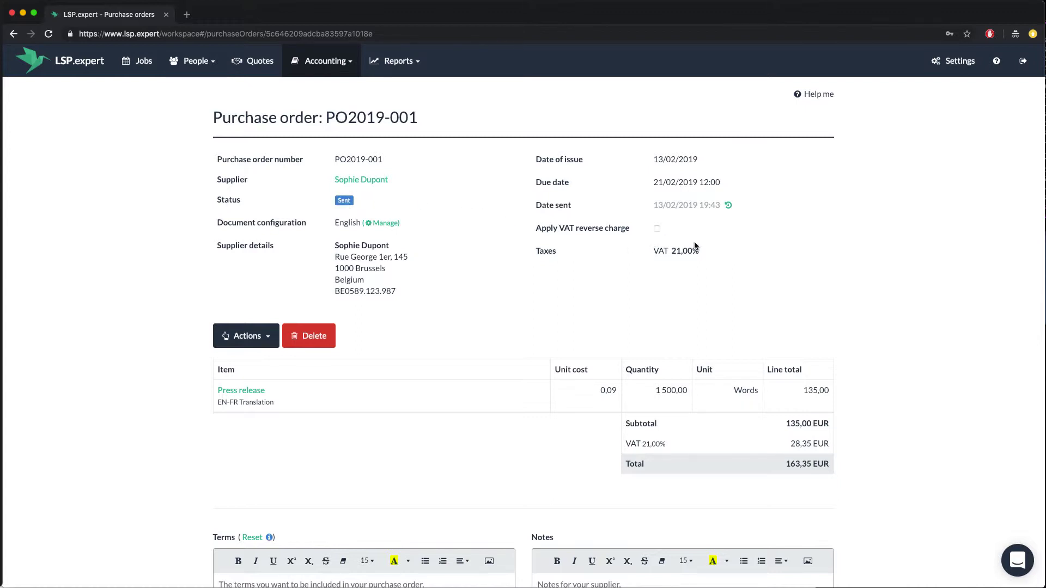
left_click(729, 207)
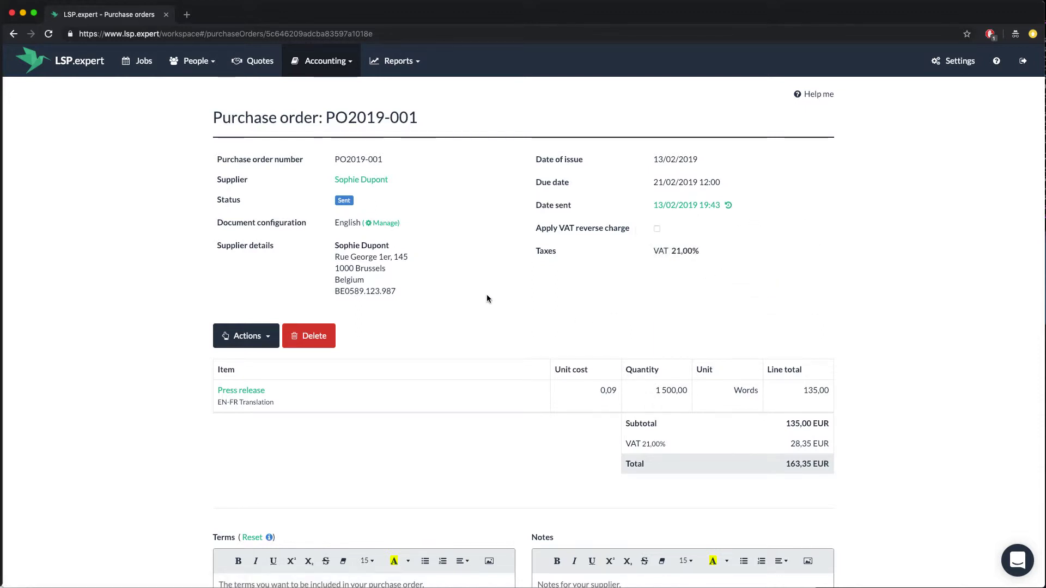
Return to the Press release outsourcing details via Jobs and list its status choices.
left_click(147, 64)
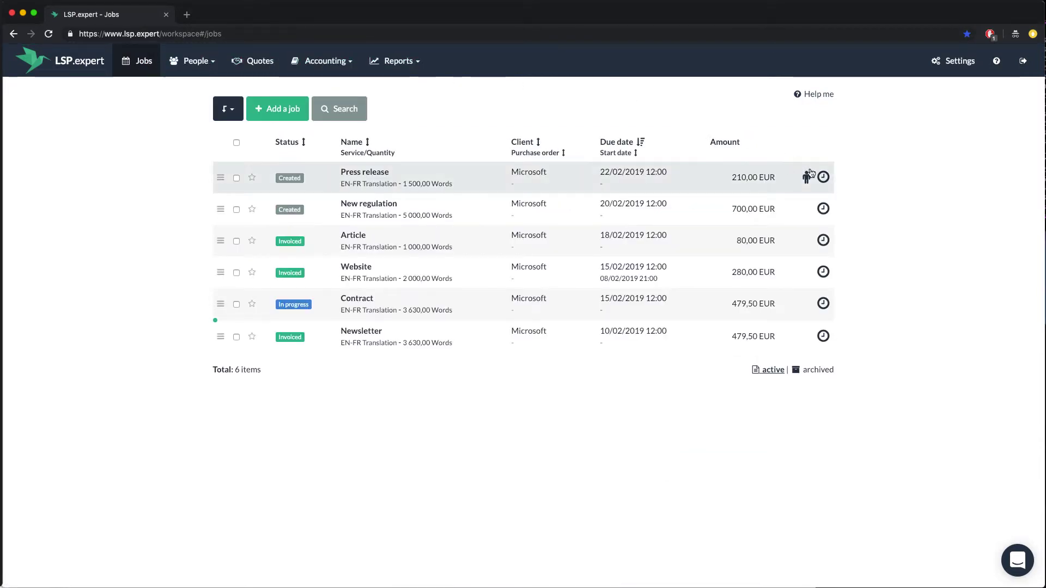
mouse_move(807, 177)
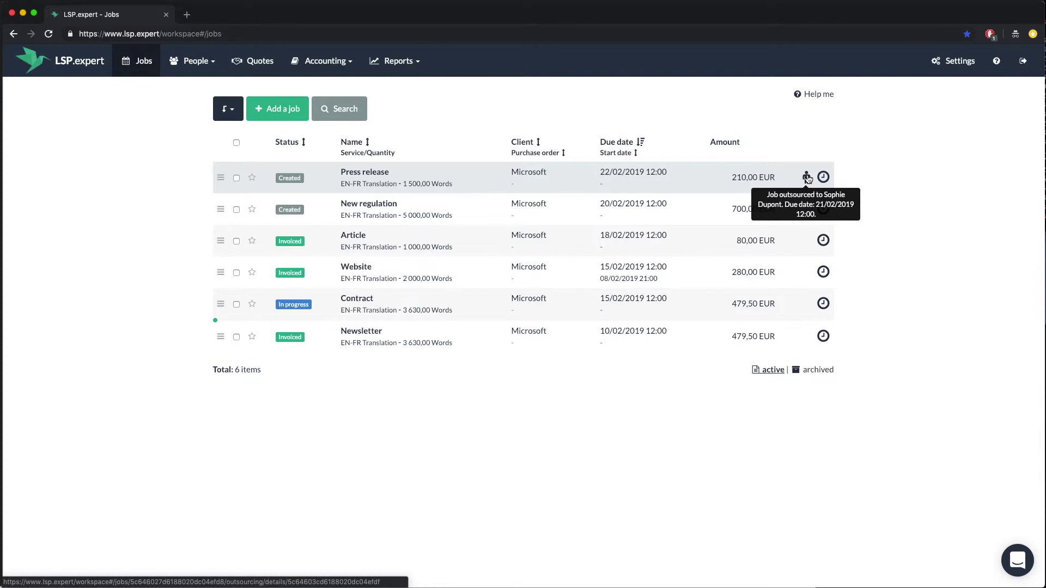
left_click(807, 177)
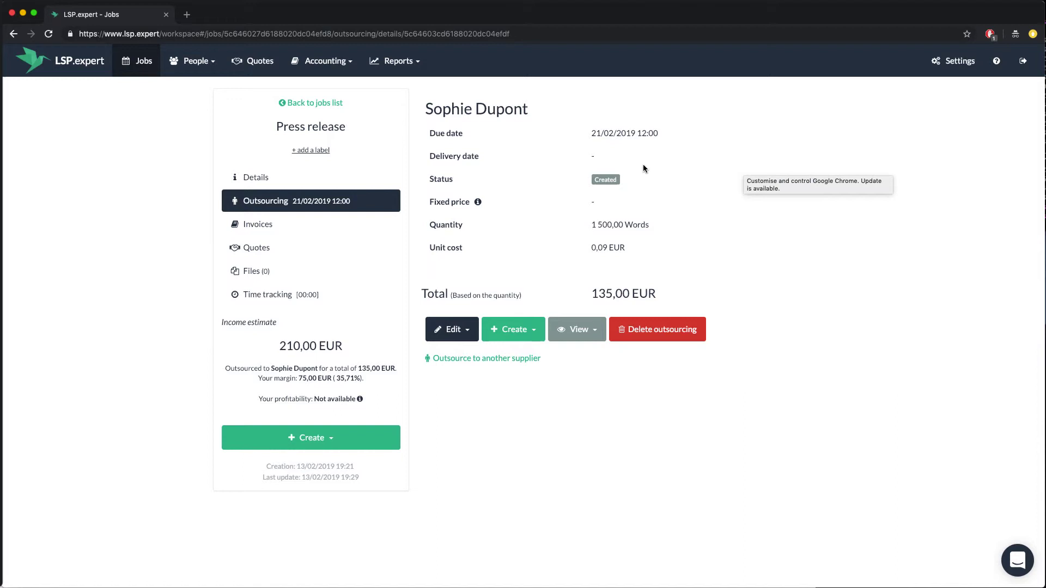
left_click(606, 180)
left_click(609, 183)
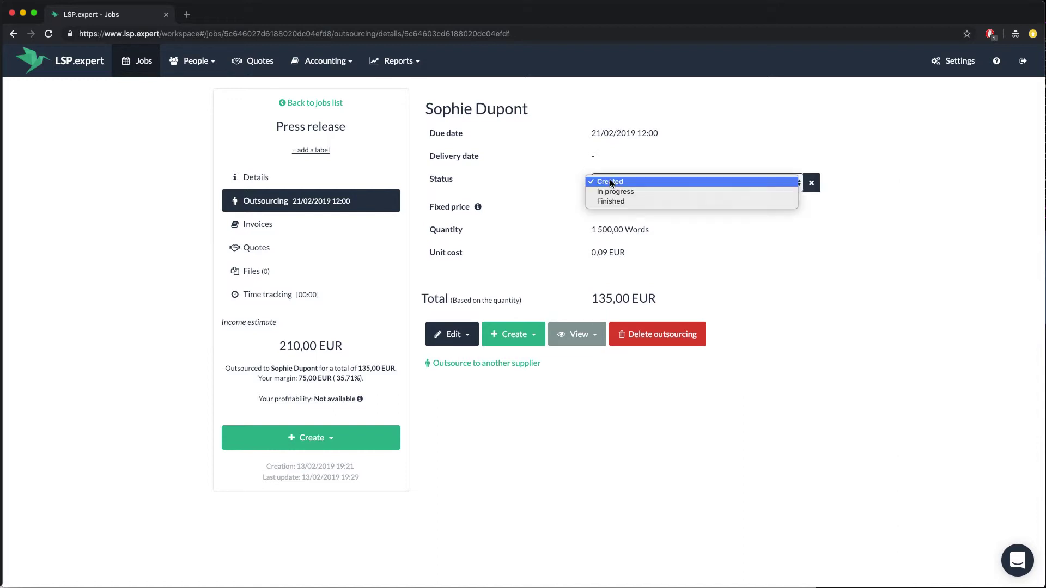
Mark the Press release outsourcing Finished and add its expense under a new Outsourcing label.
left_click(615, 201)
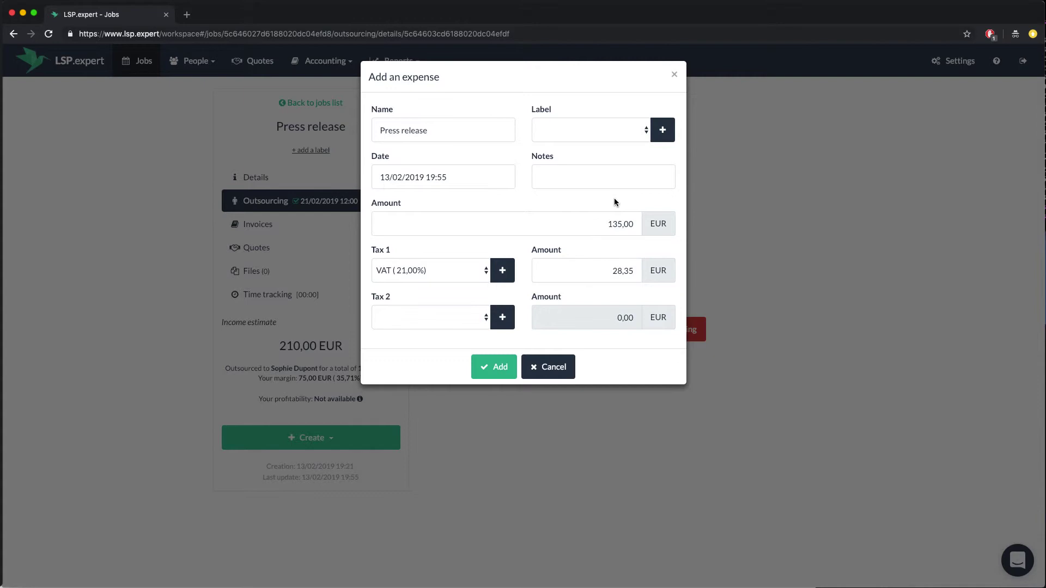
left_click(662, 131)
type("Outsourcing")
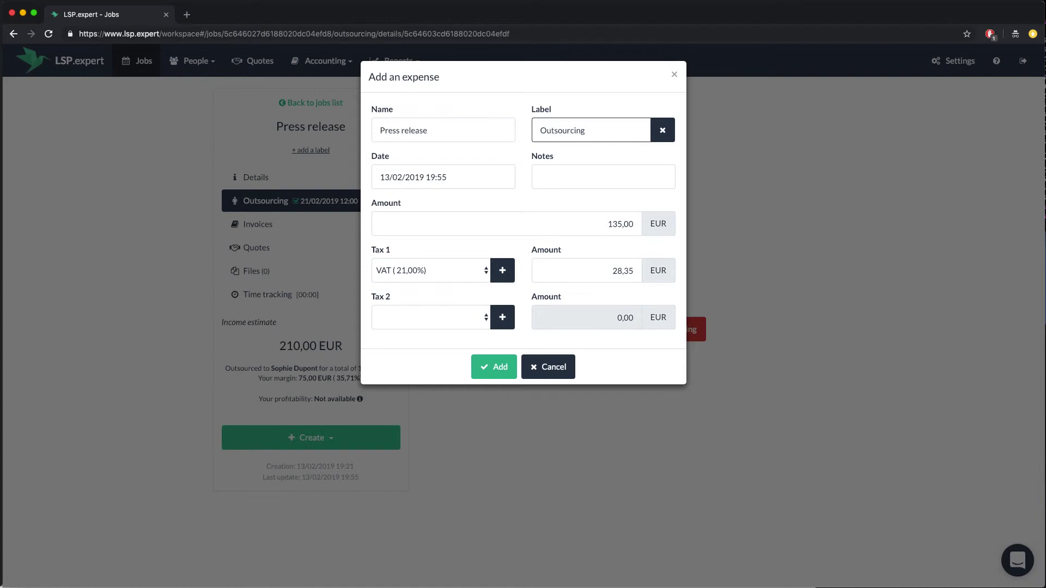
left_click(495, 367)
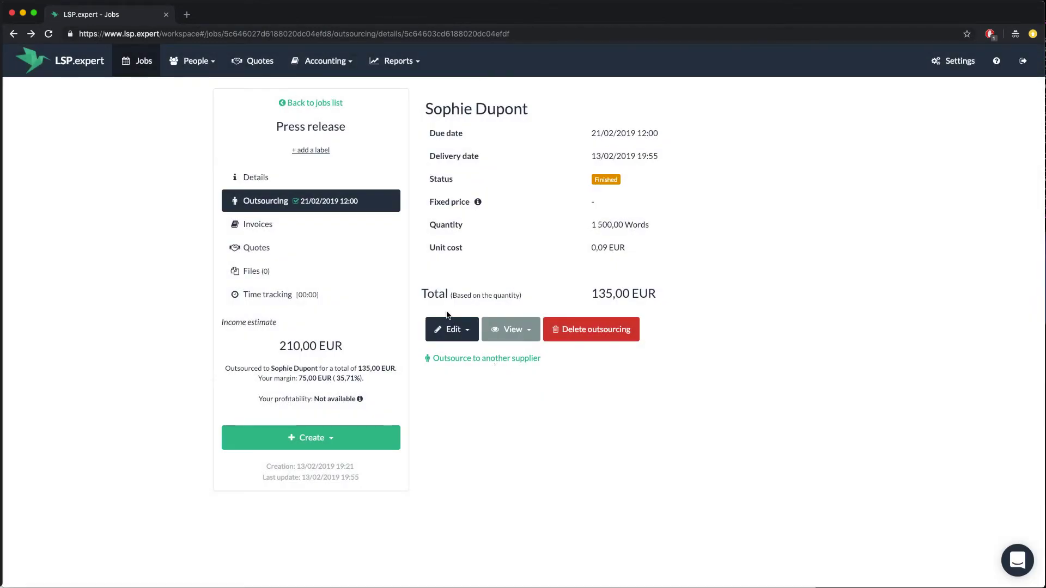
Go to Accounting > Expenses and review the Press release expense due 15/03/2019, skipping the receipt upload.
left_click(325, 60)
left_click(341, 103)
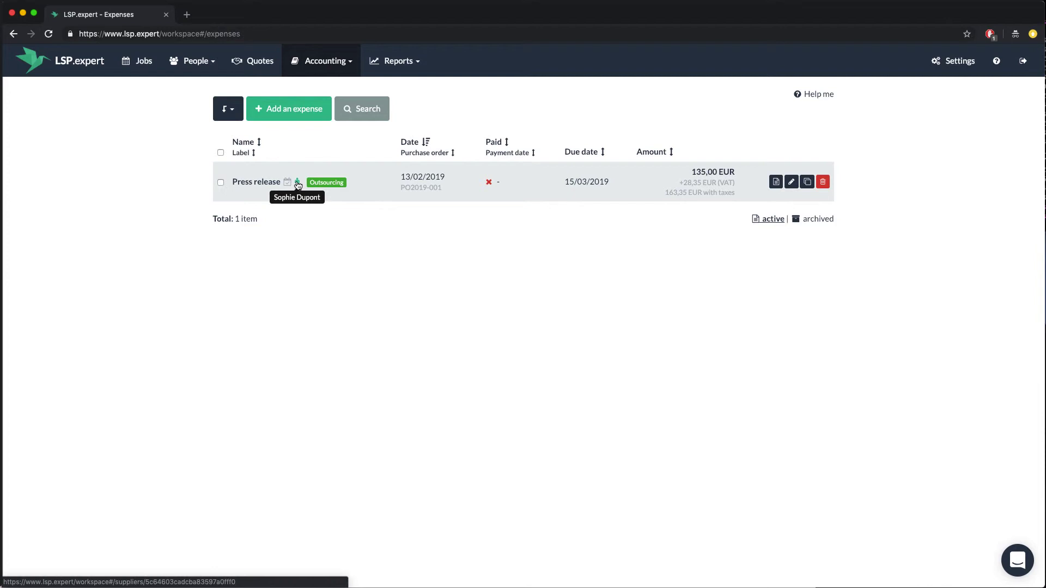
left_click(777, 182)
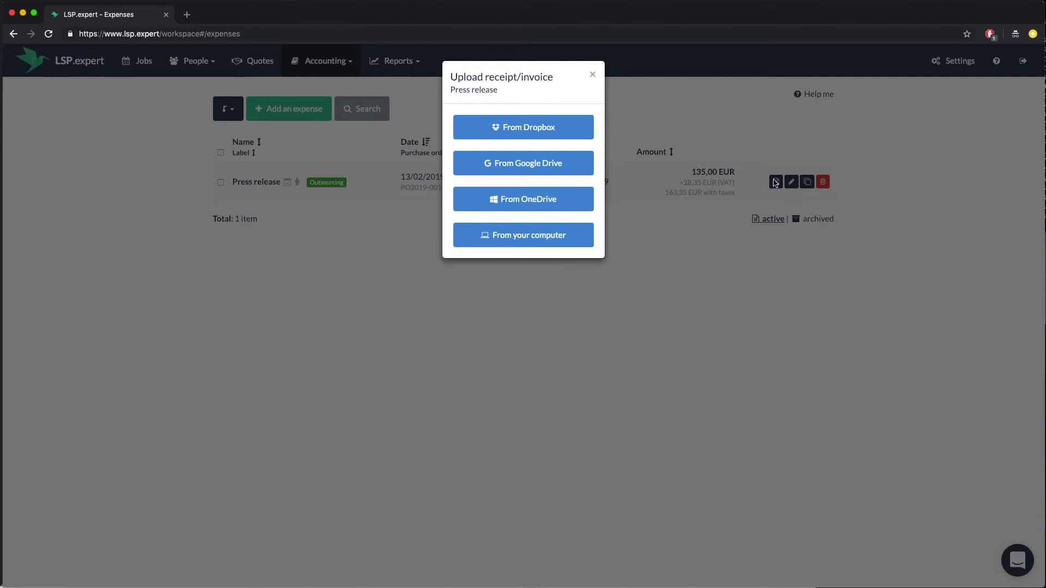
left_click(593, 75)
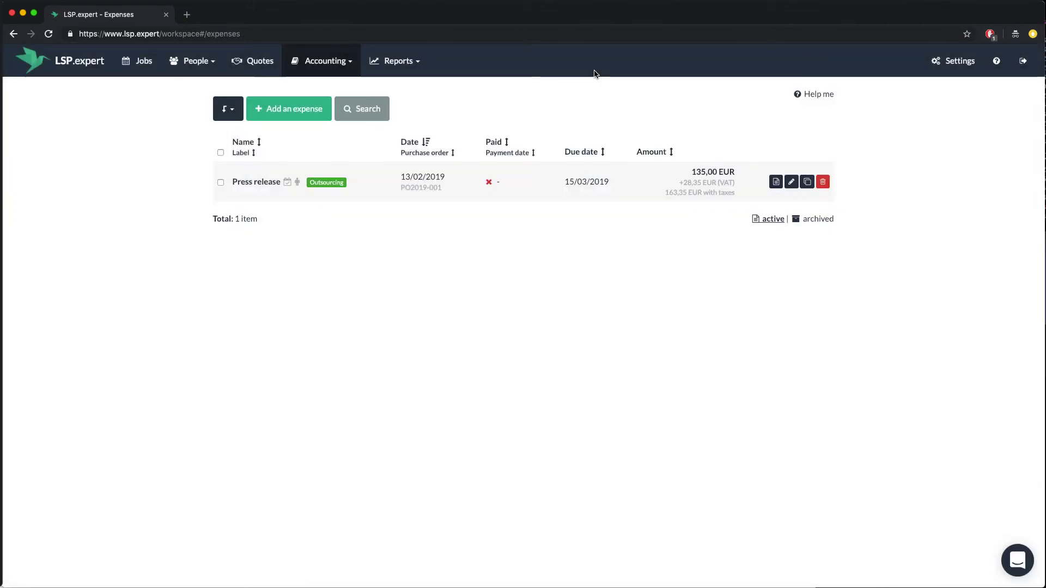
left_click_drag(565, 181, 583, 180)
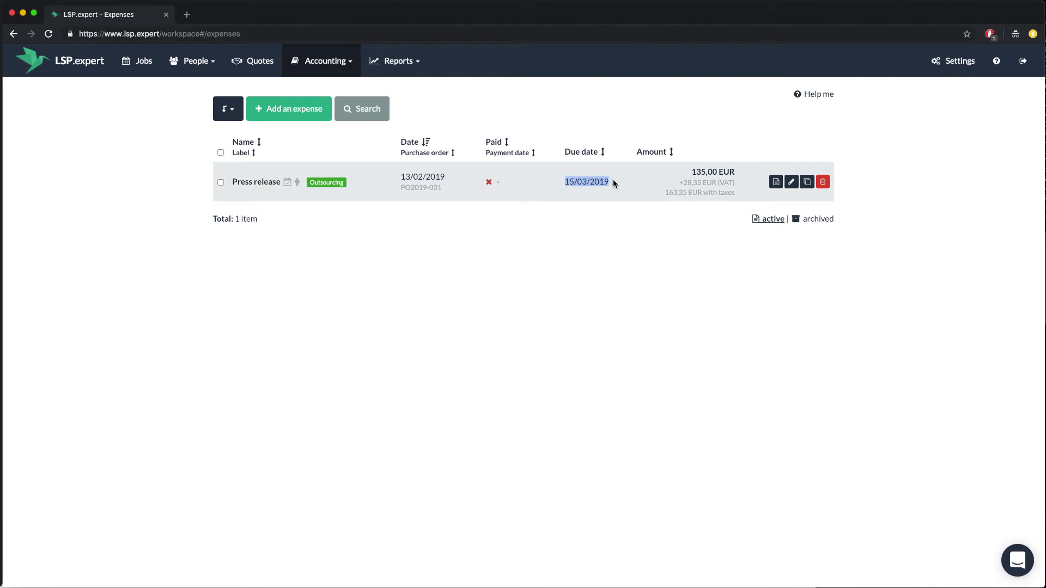
left_click(612, 213)
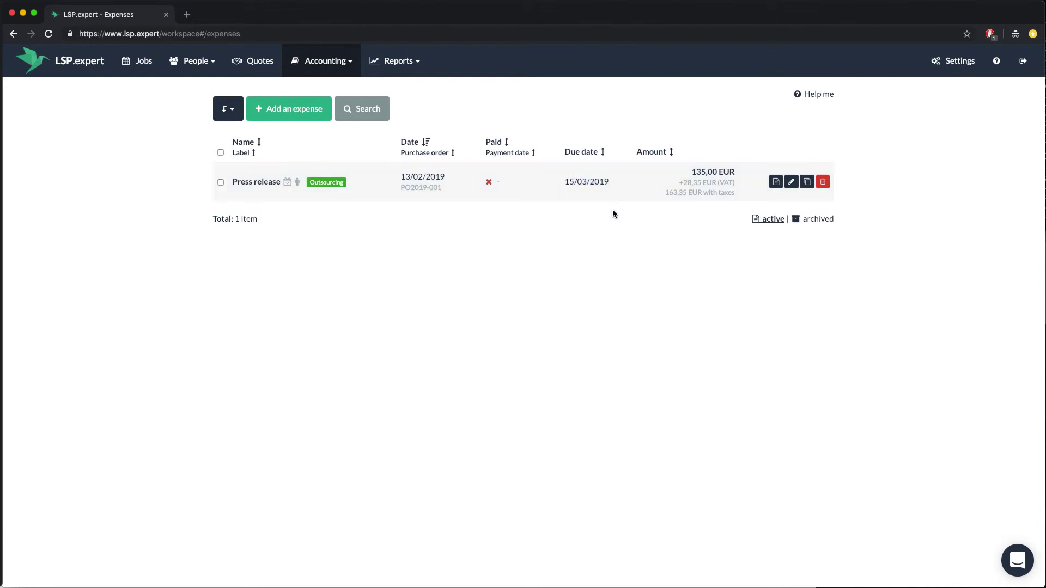
Open the supplier from People > Suppliers and give them a four-star rating.
left_click(188, 62)
left_click(186, 102)
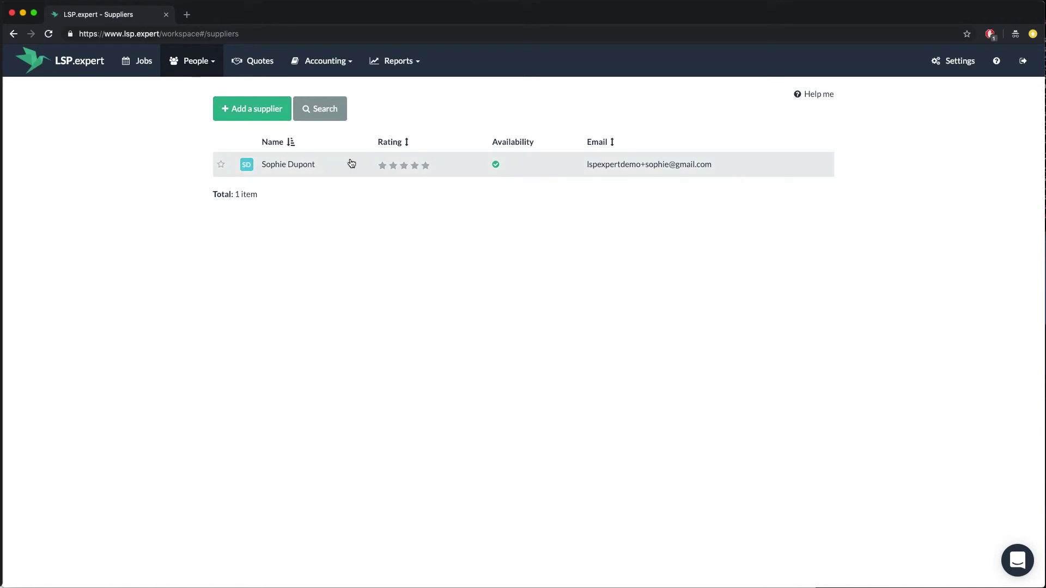
left_click(291, 164)
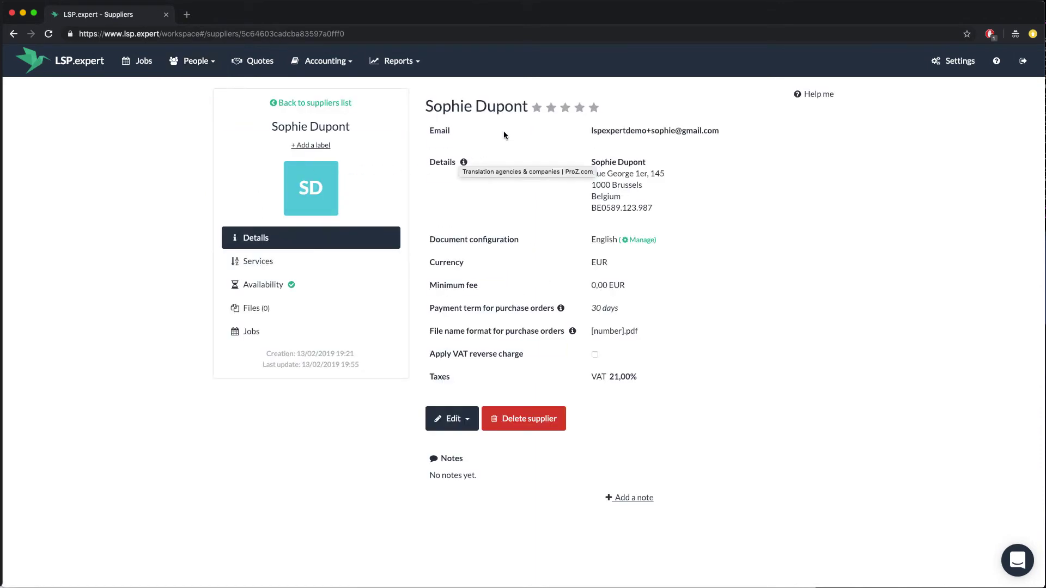
left_click(579, 108)
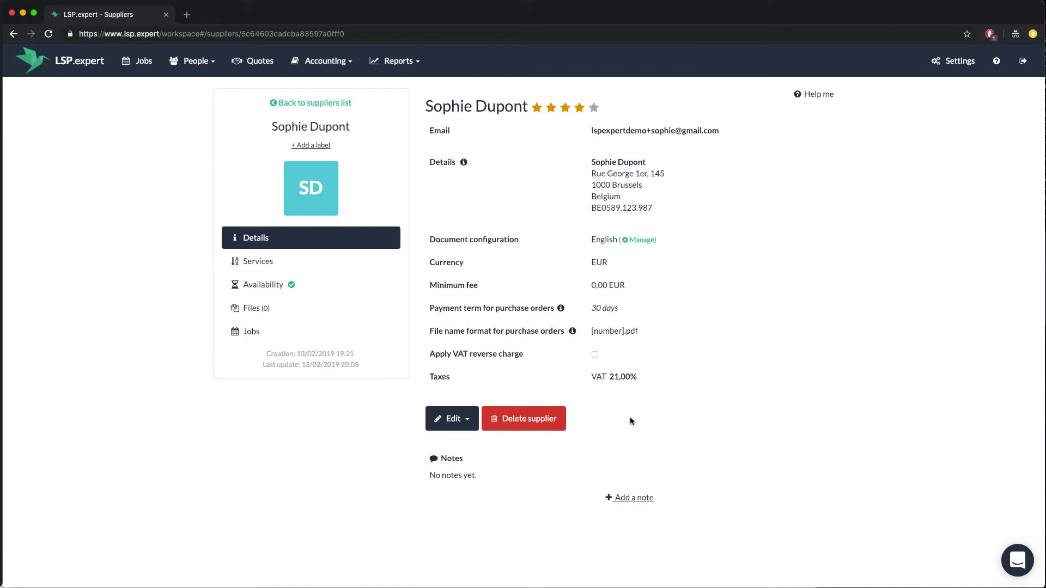
Add and save the note "Very good :)" on the supplier's profile.
left_click(633, 500)
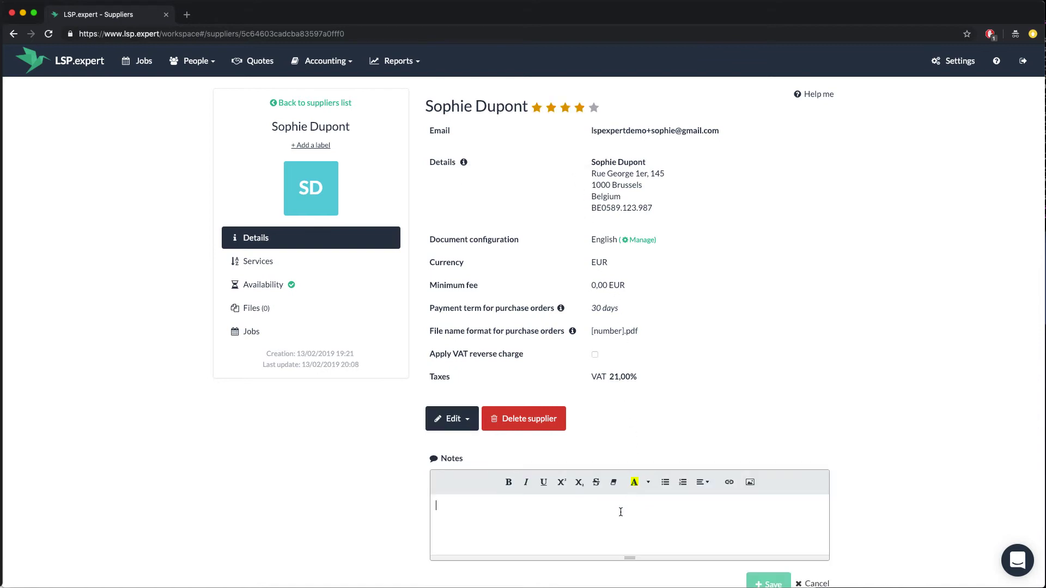
type("Very good :)")
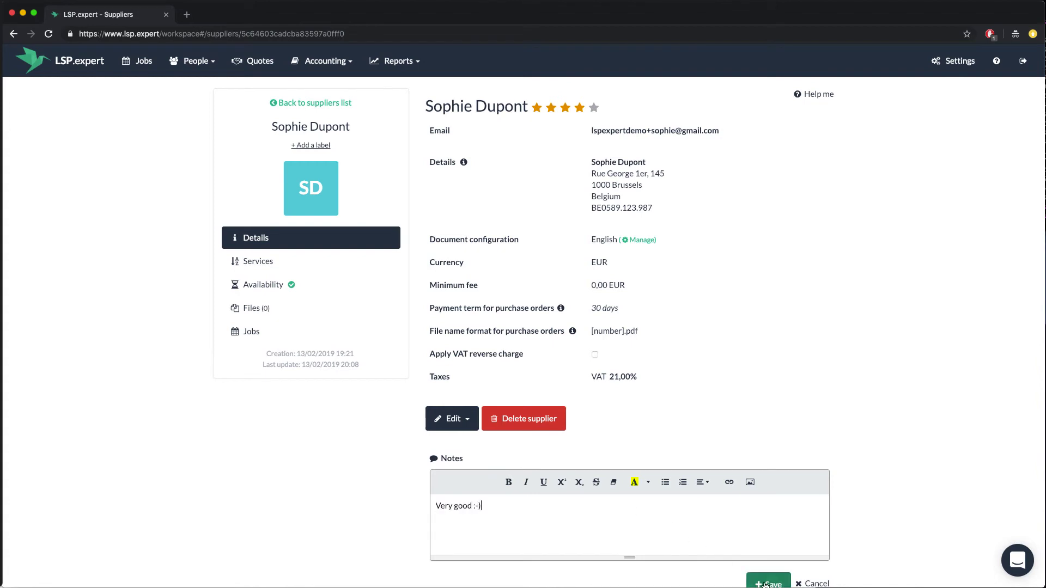
left_click(765, 585)
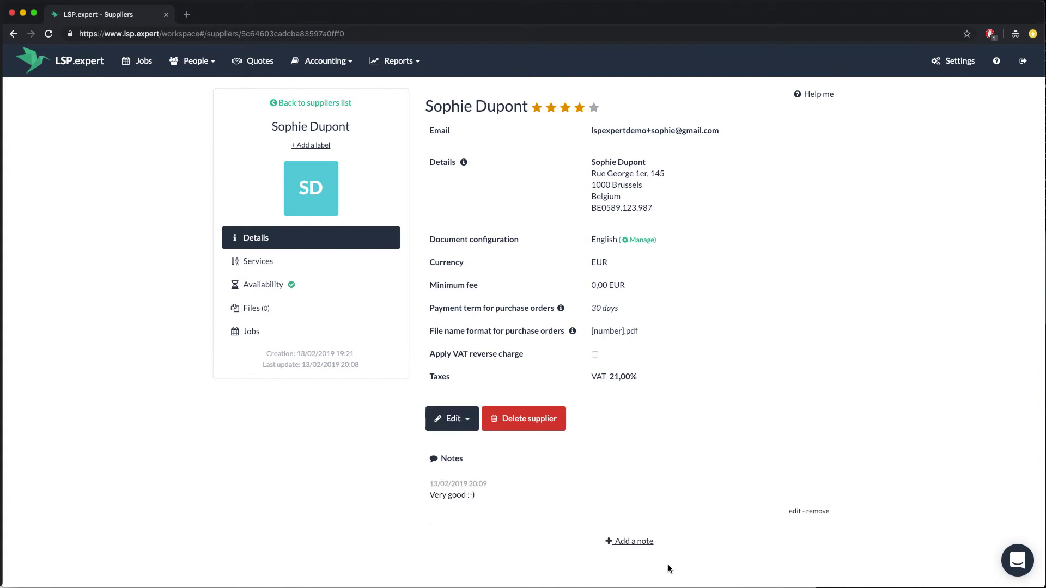
Look through the supplier's Services, Availability and Files sections, ending on the empty Files page.
left_click(328, 260)
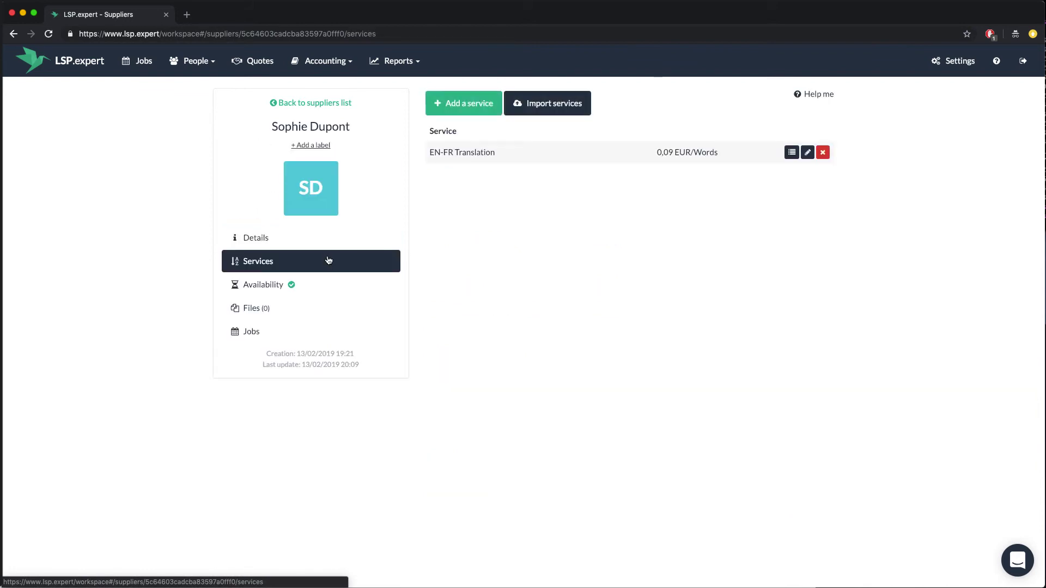
left_click(334, 282)
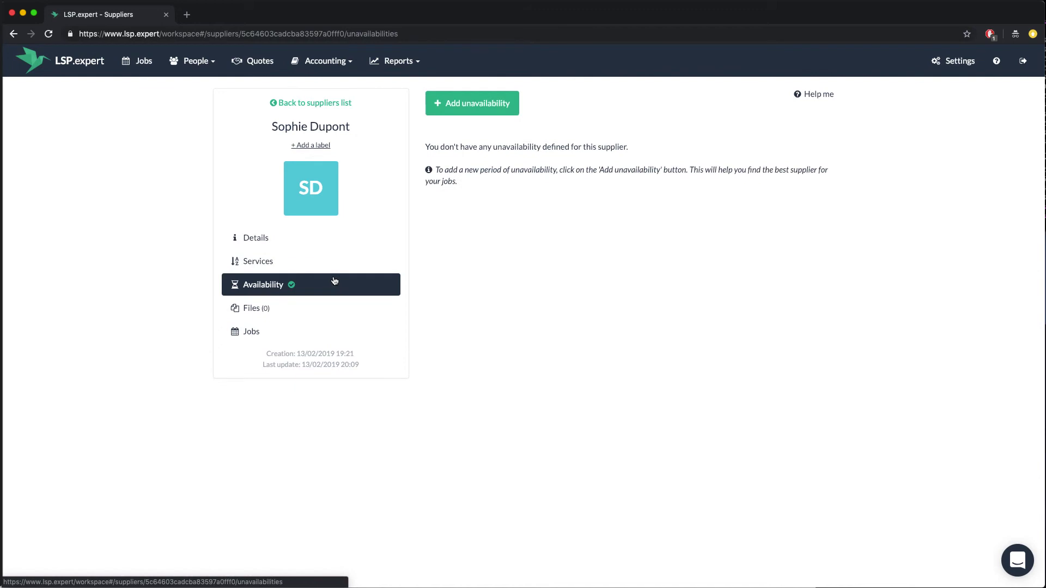
left_click(361, 308)
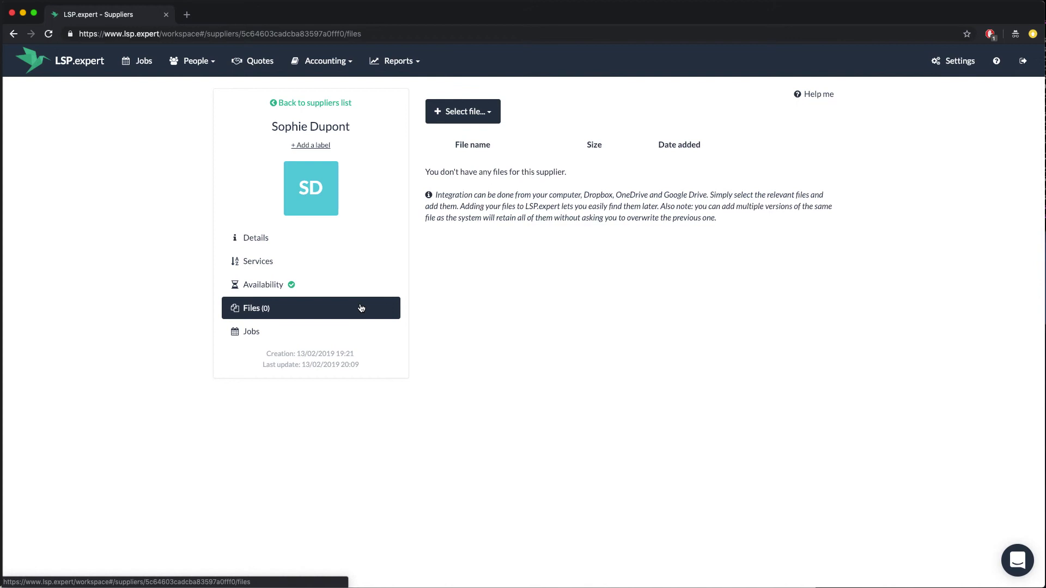
View the Expenses by supplier report (135,00 EUR), then the 2019 Jobs by supplier report.
left_click(398, 63)
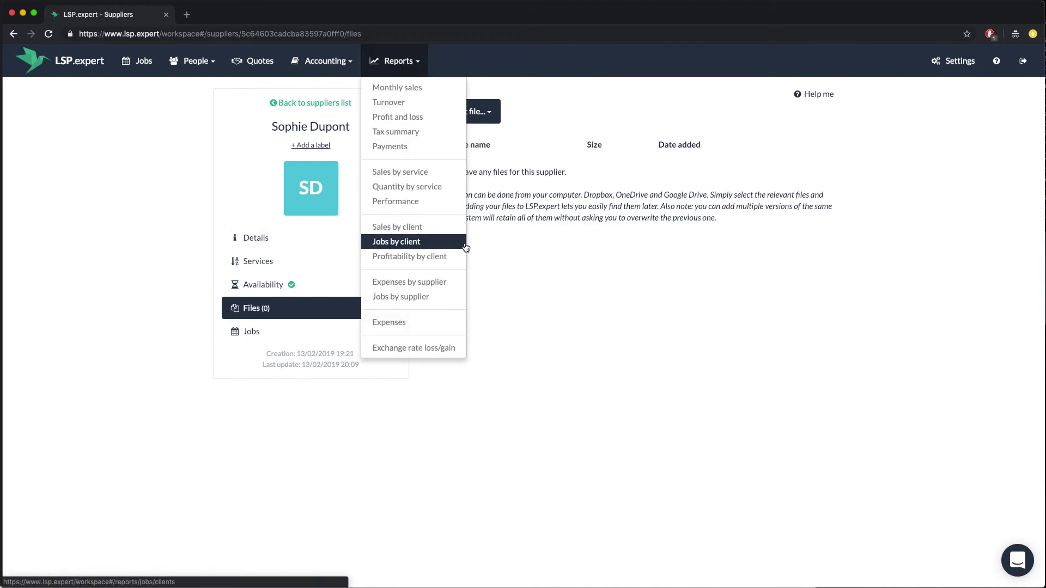
left_click(440, 283)
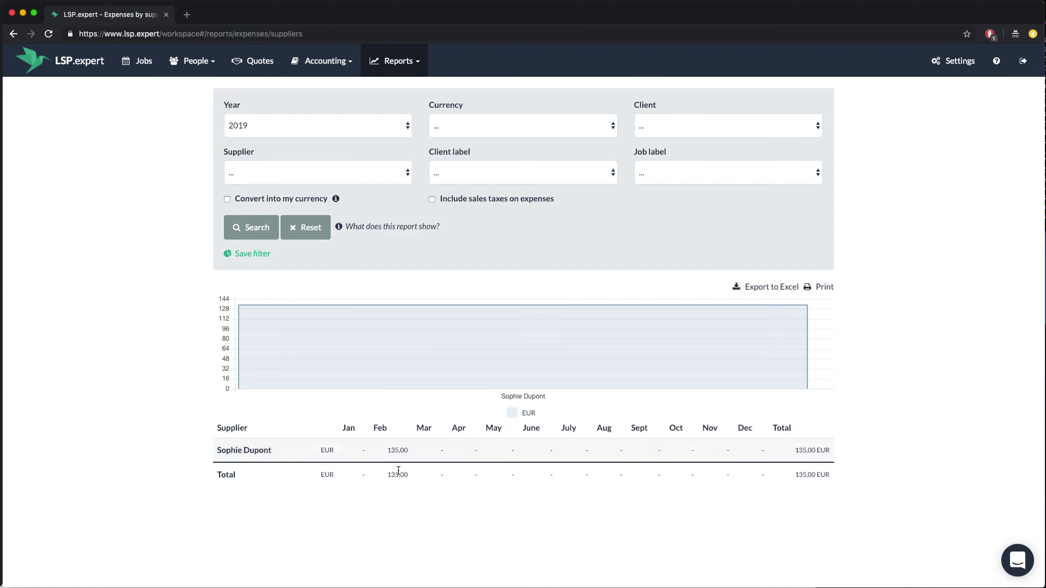
left_click(407, 64)
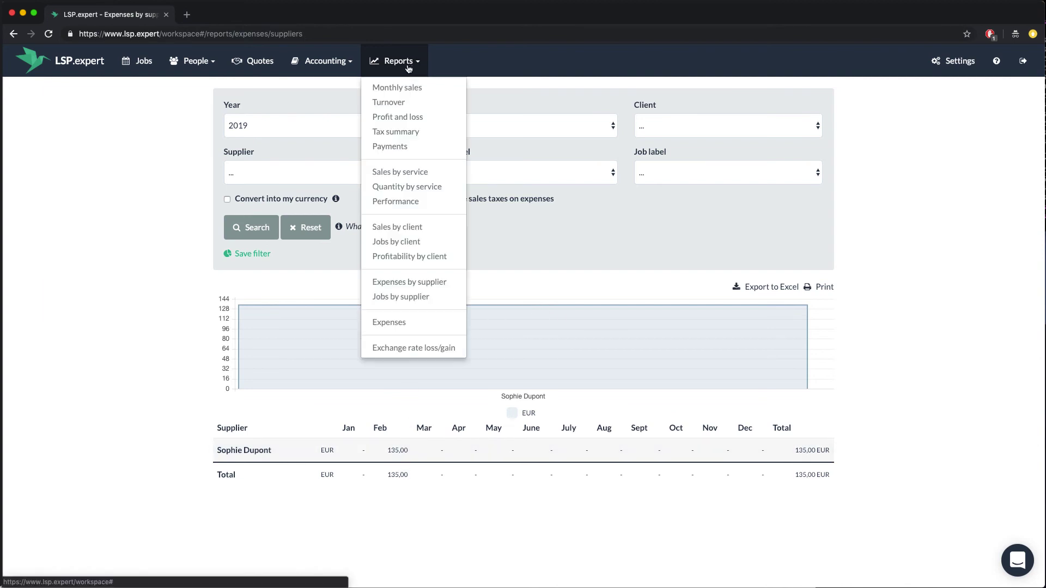
left_click(413, 295)
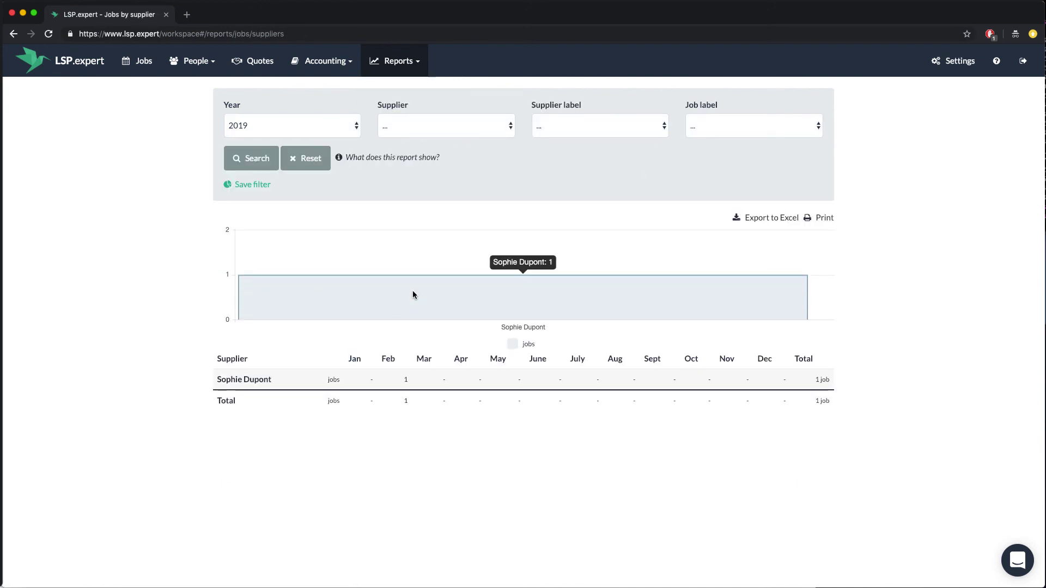
Open the 2019 Profit and loss report and check February's 704,50 EUR net result.
left_click(416, 69)
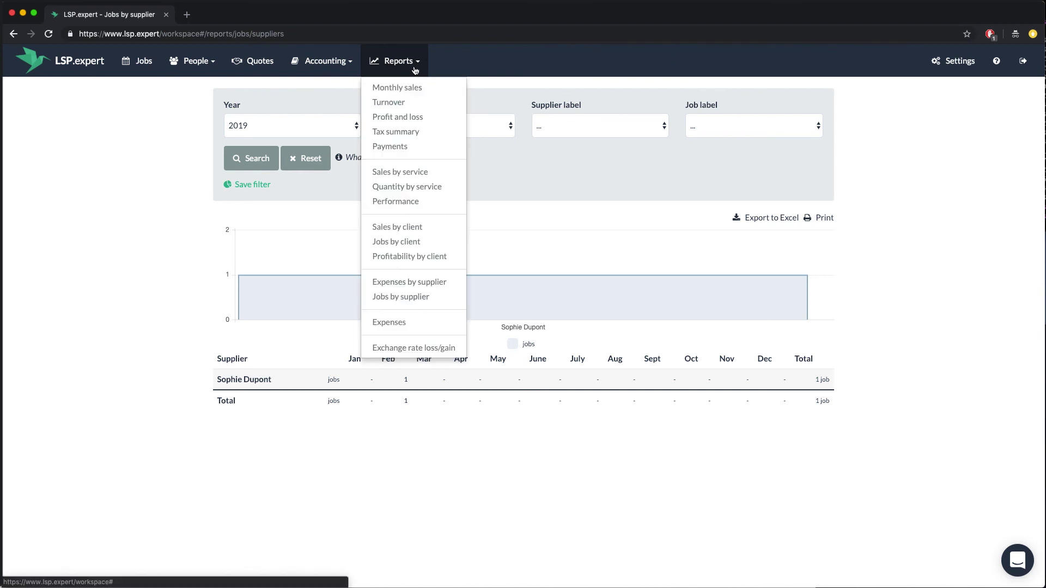
left_click(420, 117)
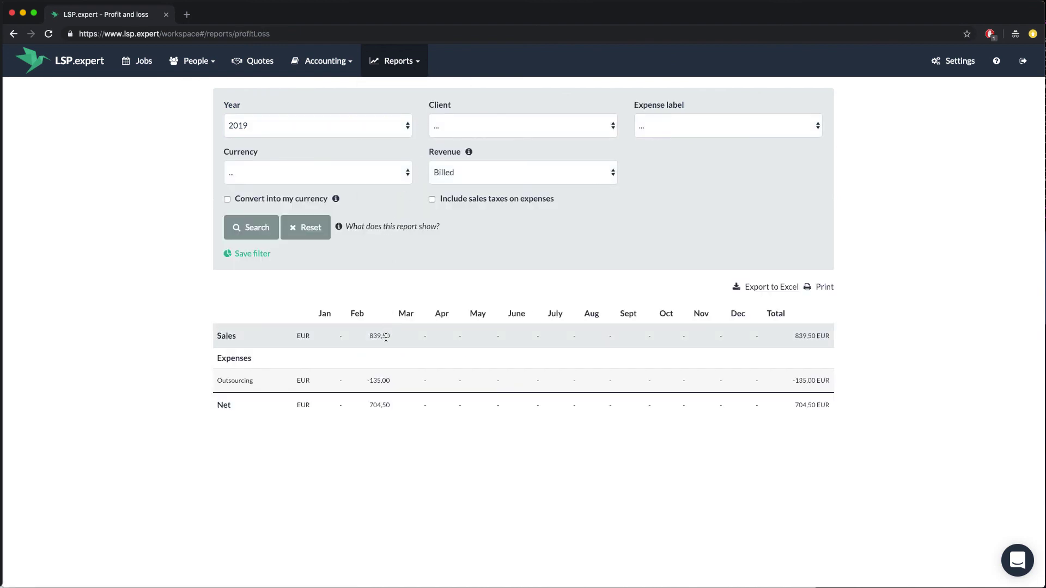
left_click_drag(368, 405, 391, 405)
left_click(396, 408)
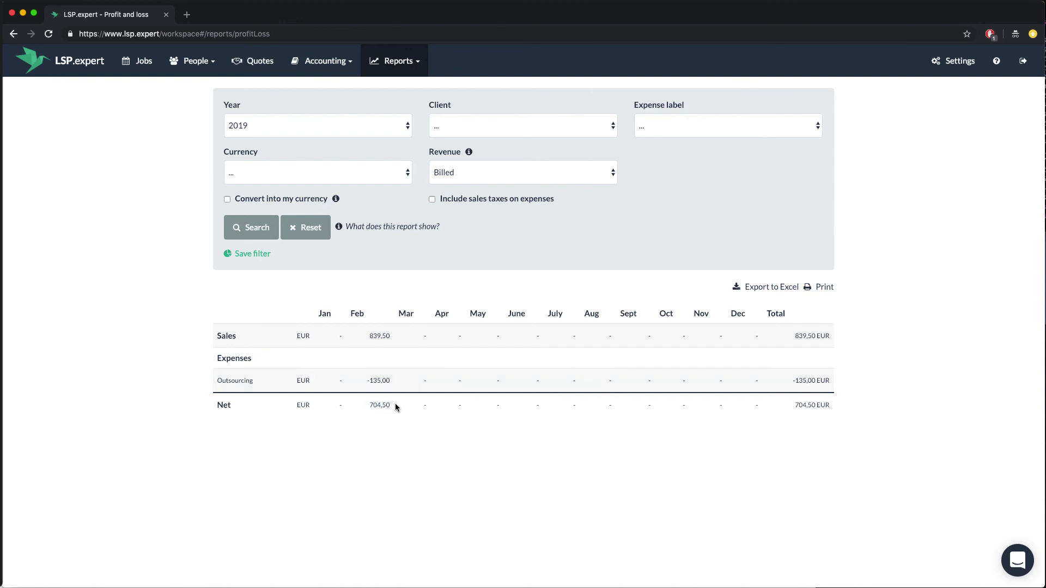